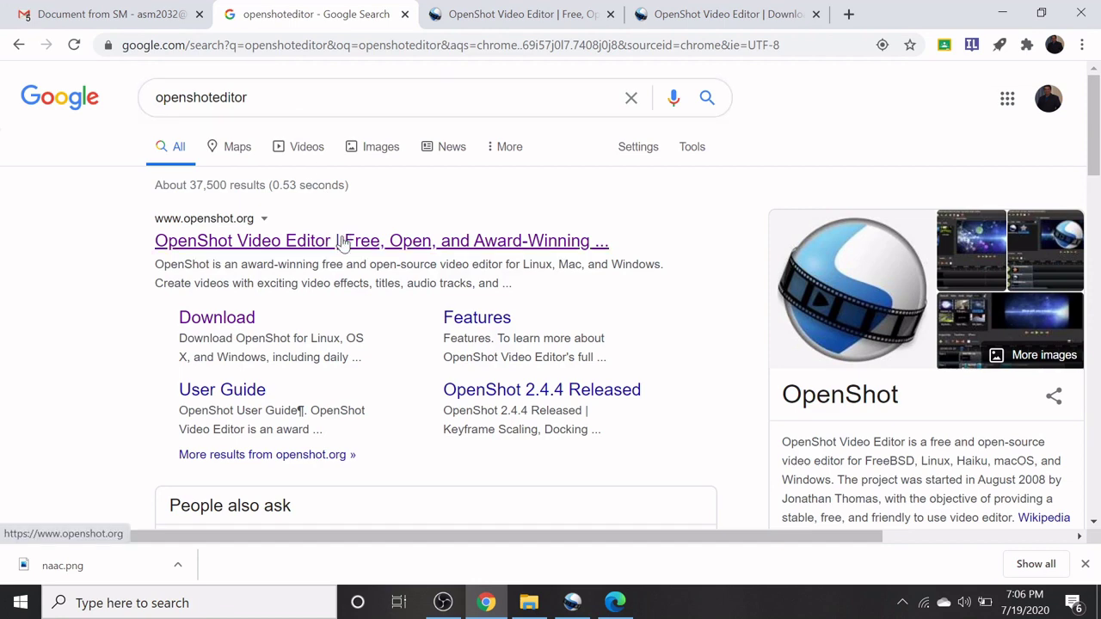
View the OpenShot website's home page and its Windows download page.
left_click(498, 12)
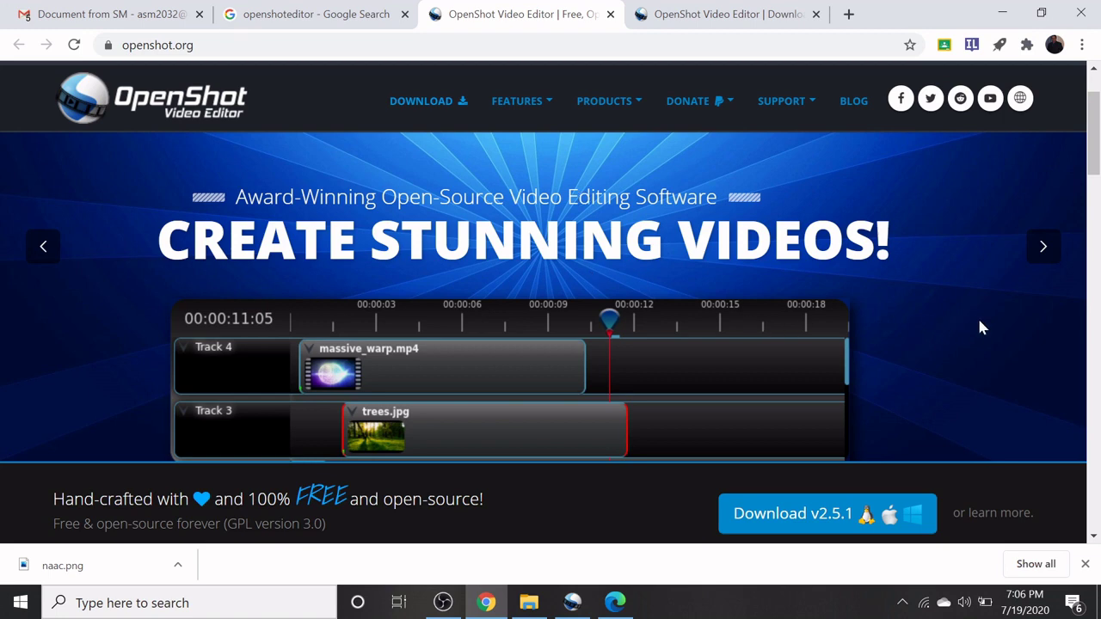
left_click(737, 14)
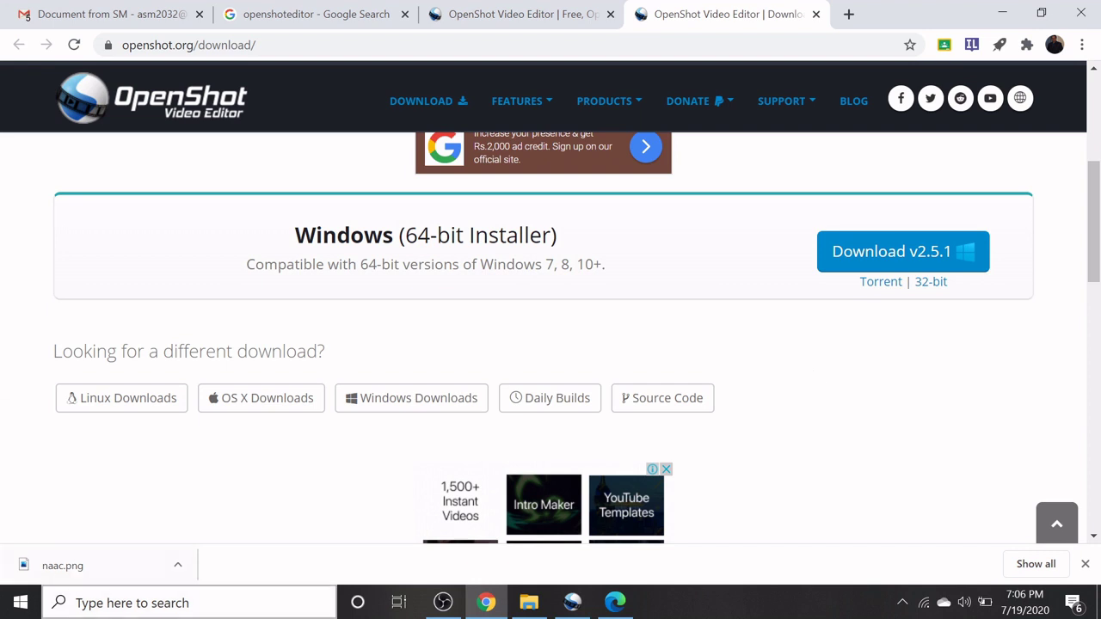
Search Windows for "openshot" and switch to OpenShot Video Editor.
left_click(131, 606)
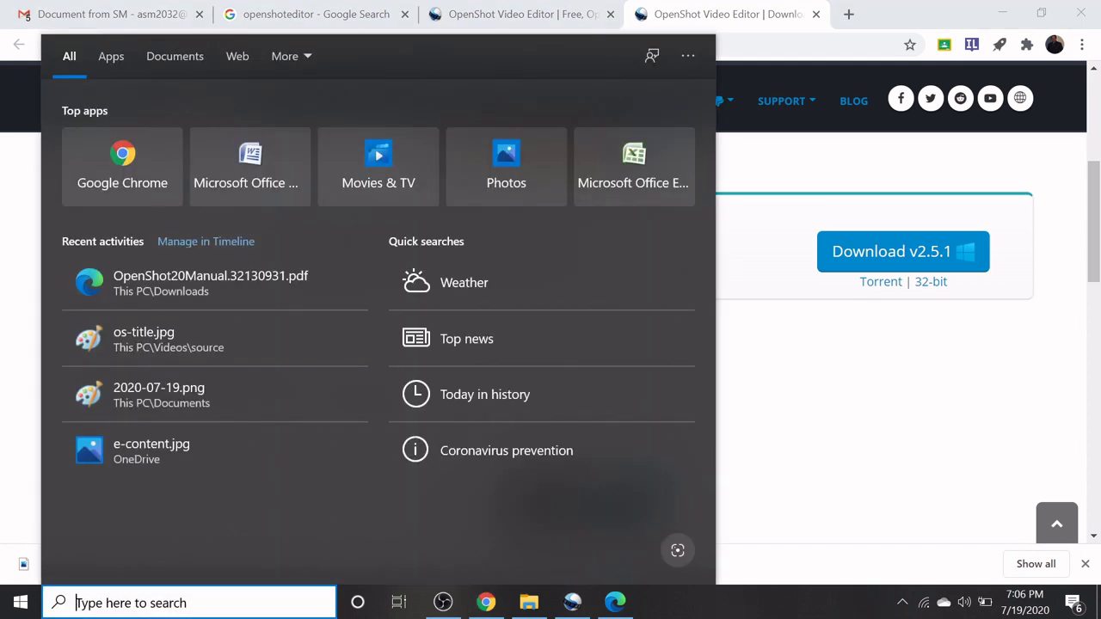
type("op")
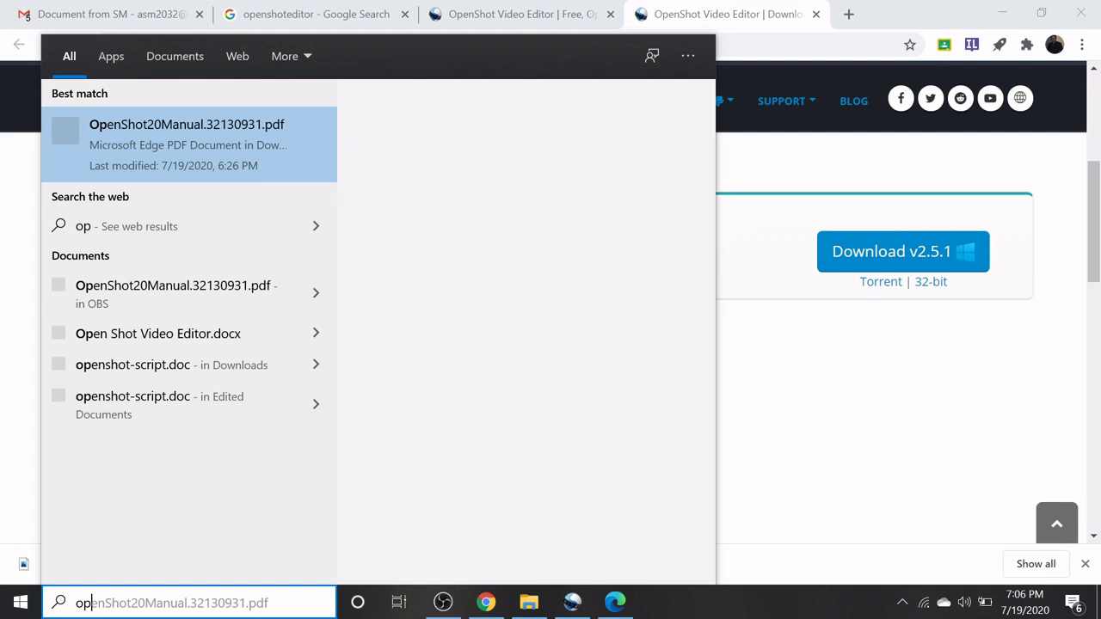
type("enshot")
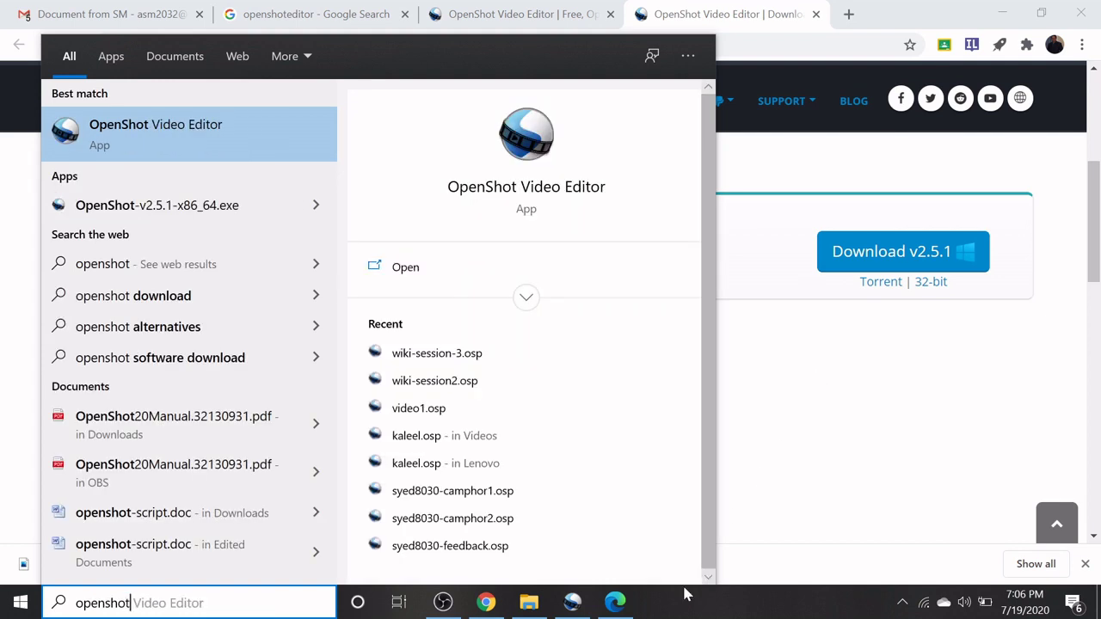
left_click(572, 602)
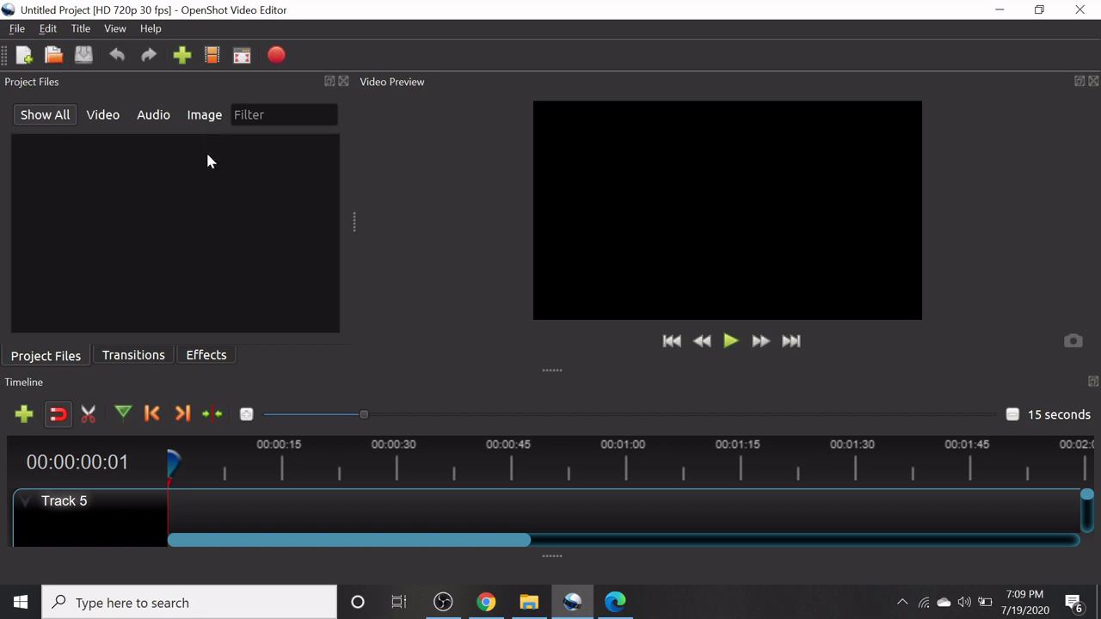
Look over the available transitions and effects, and return to the project files.
left_click(138, 359)
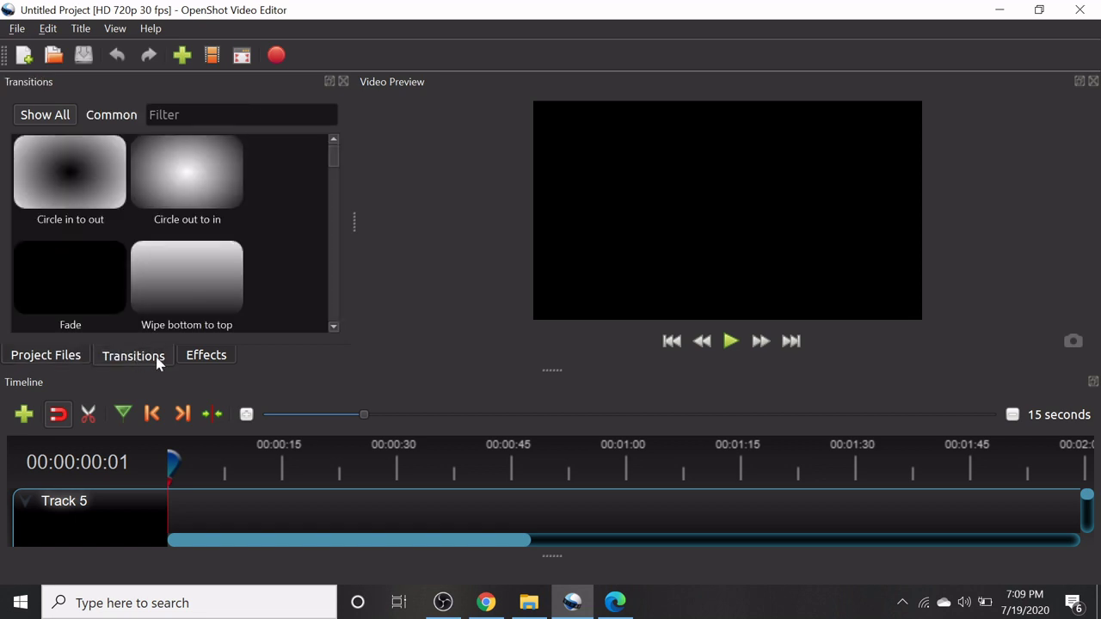
left_click(204, 358)
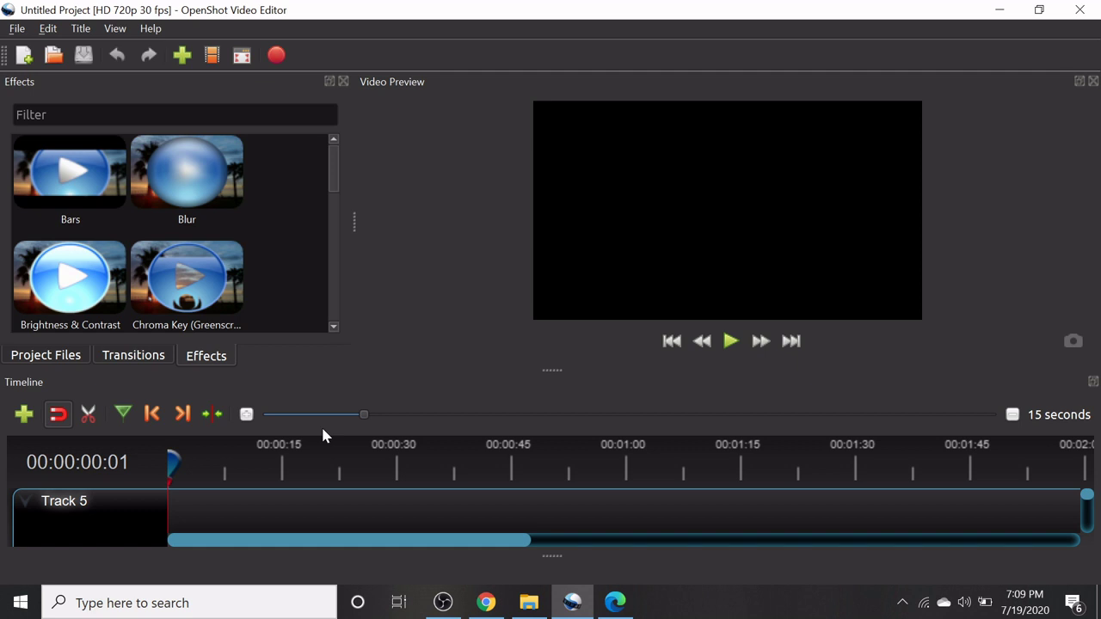
left_click(18, 31)
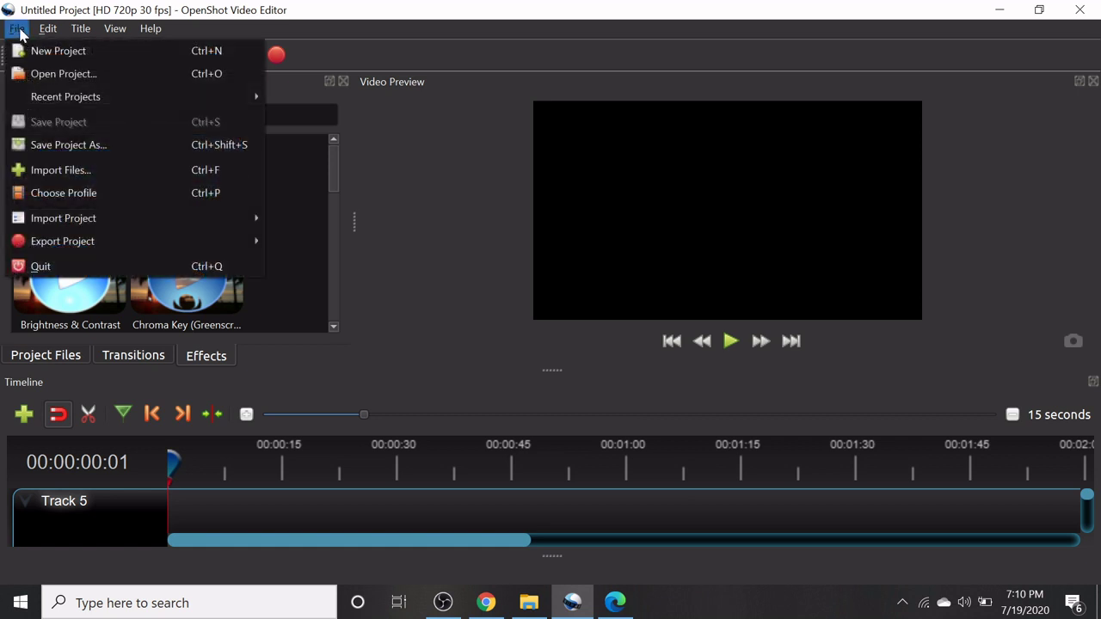
left_click(29, 363)
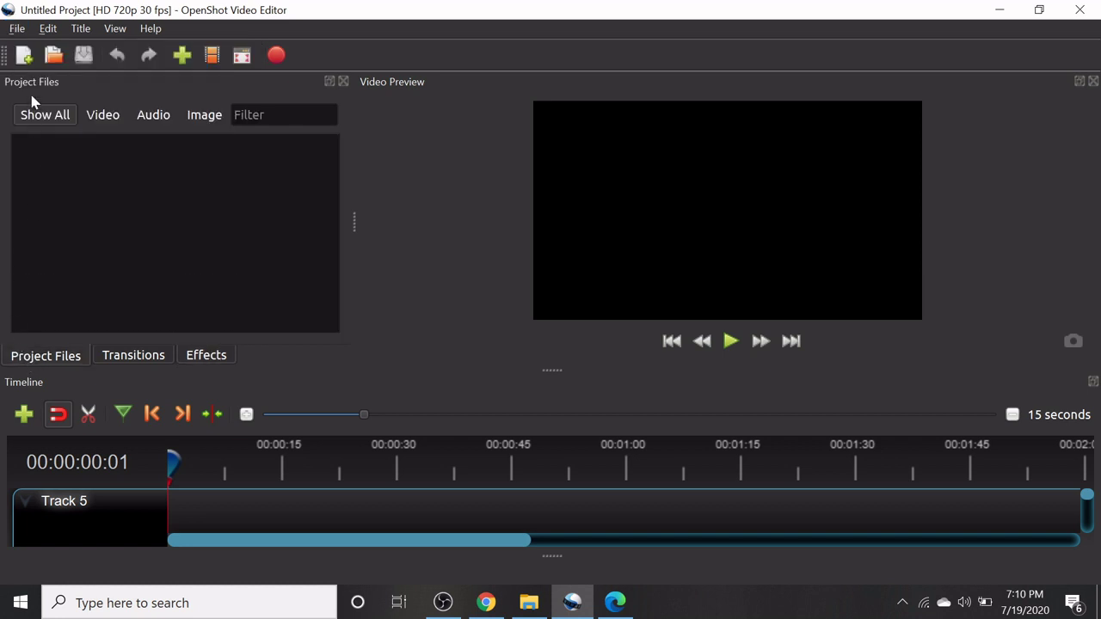
Open the file import dialog and browse to the Videos folder.
left_click(19, 28)
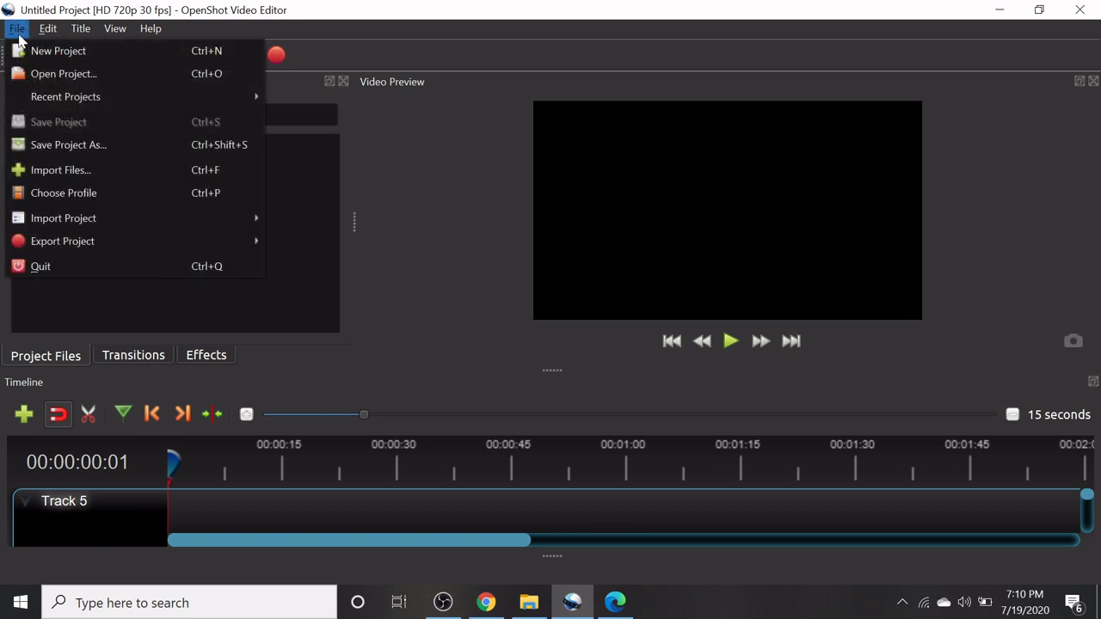
left_click(43, 171)
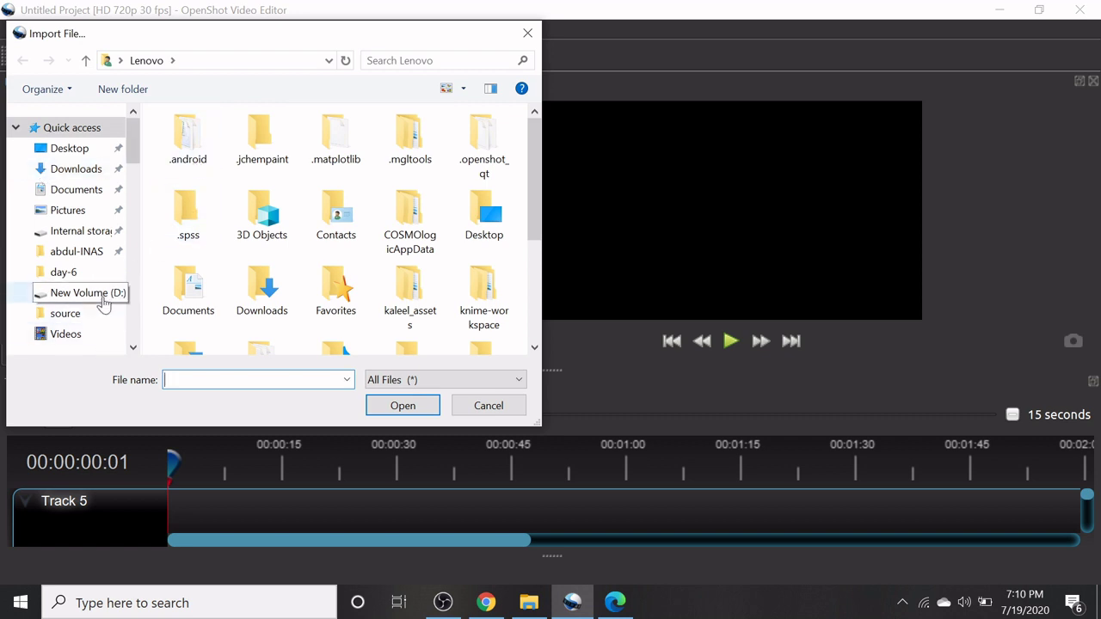
left_click(78, 335)
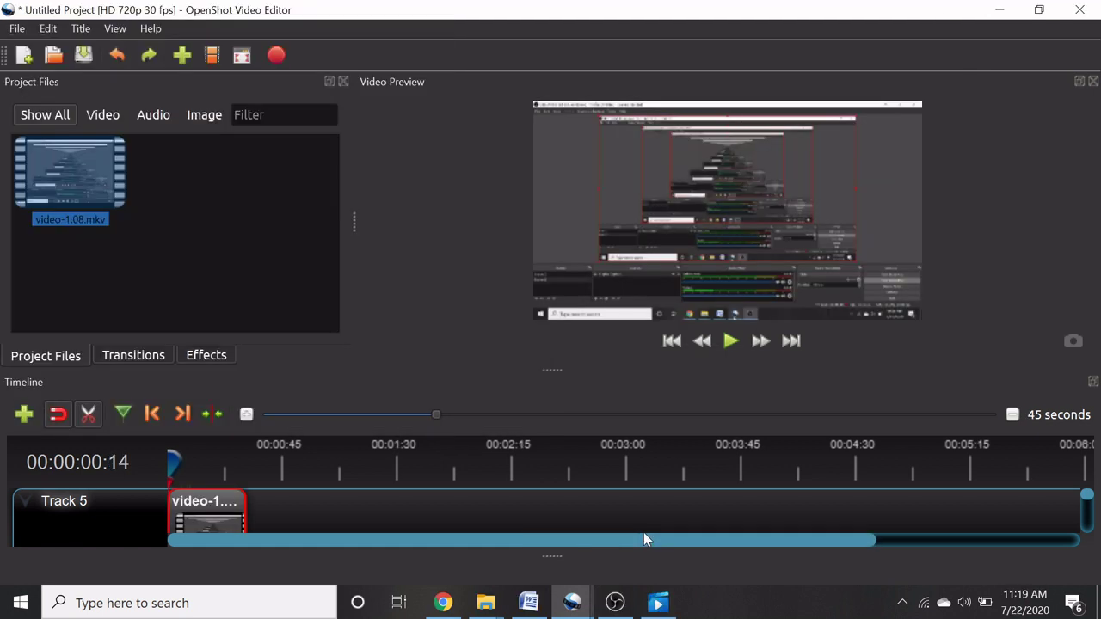
Preview the video-1.08.mkv clip and slice it on Track 5 at 00:00:05:27.
left_click(730, 342)
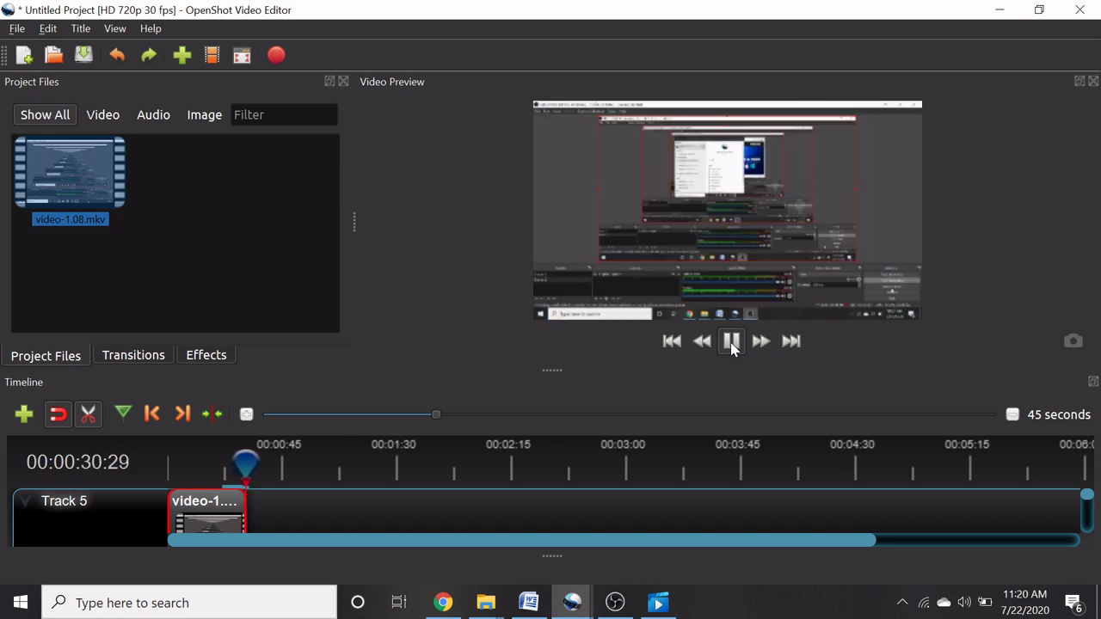
left_click(731, 344)
left_click_drag(246, 464, 181, 481)
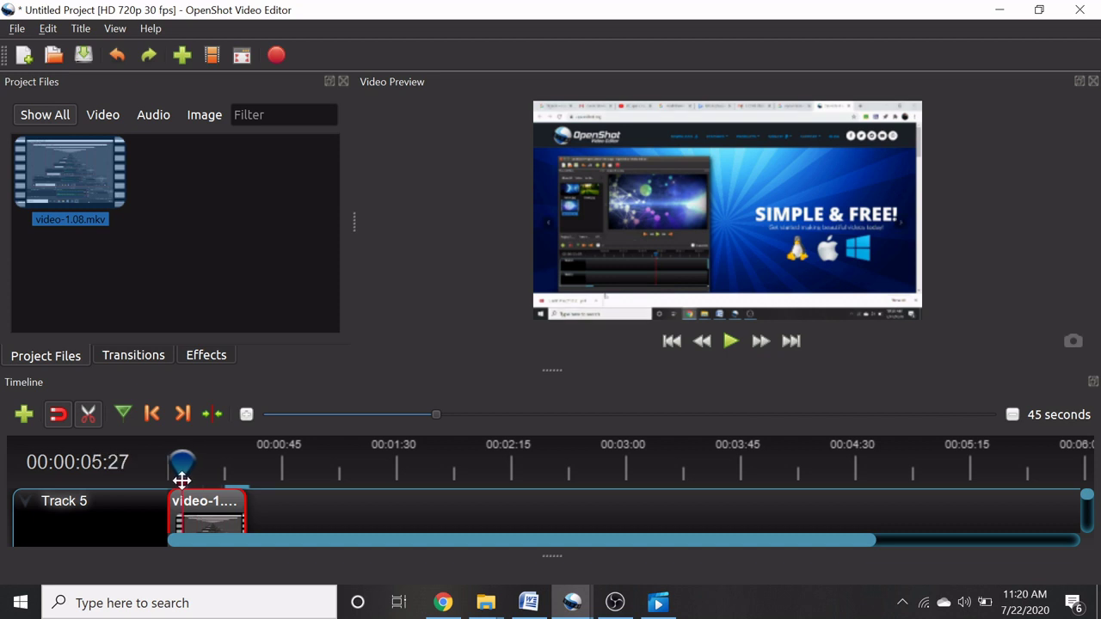
left_click(88, 415)
left_click(183, 503)
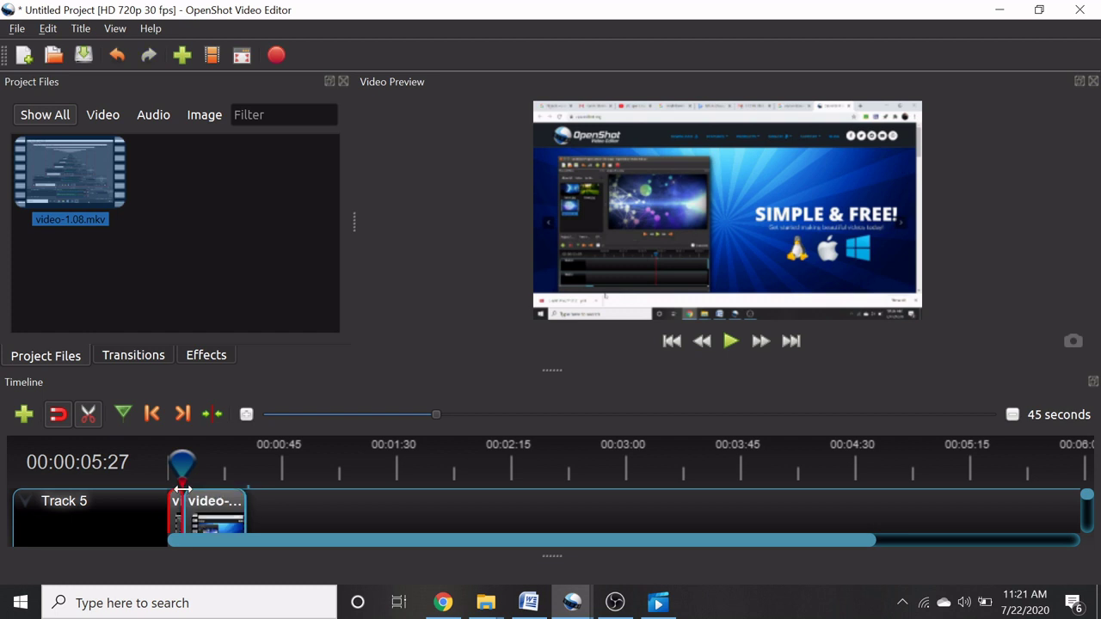
Slice the second part of the clip on Track 5 at 00:00:24:24.
left_click_drag(182, 465, 230, 472)
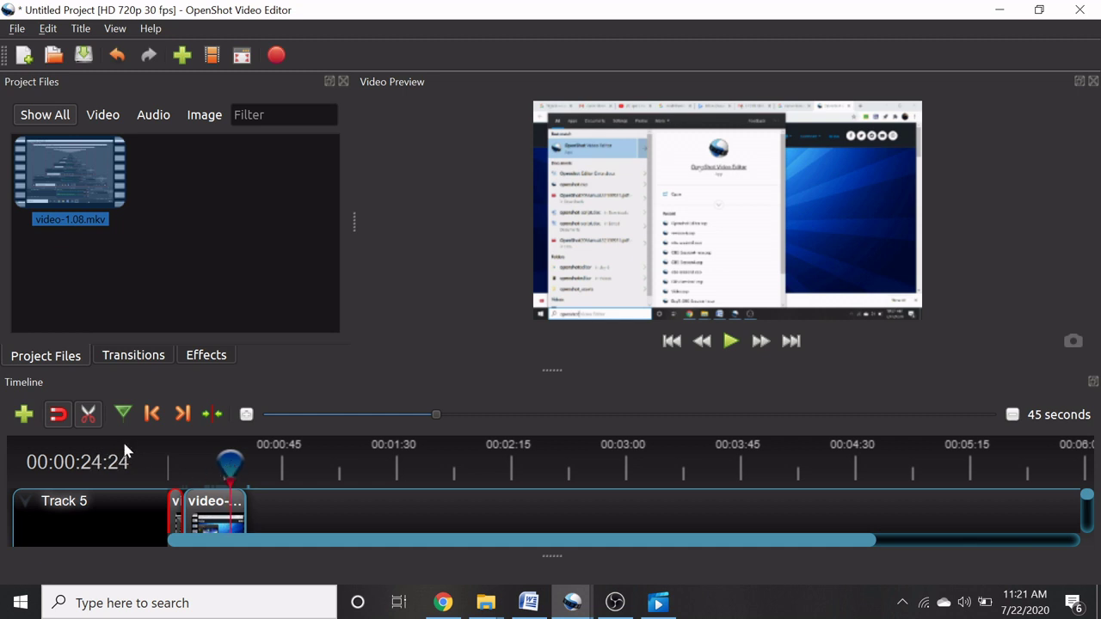
left_click(91, 417)
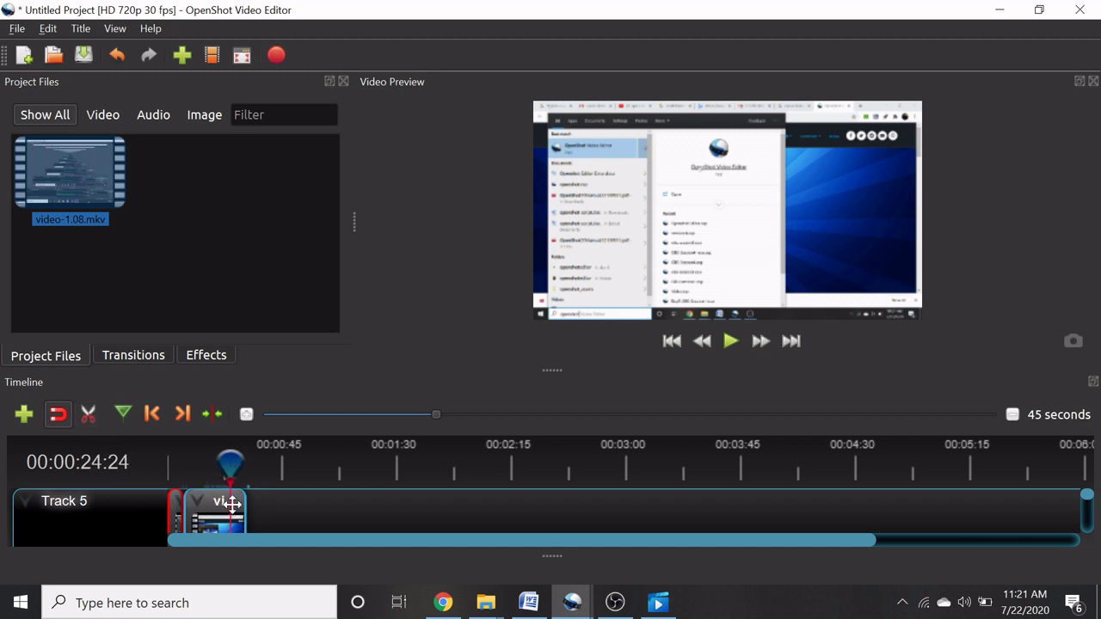
left_click(93, 416)
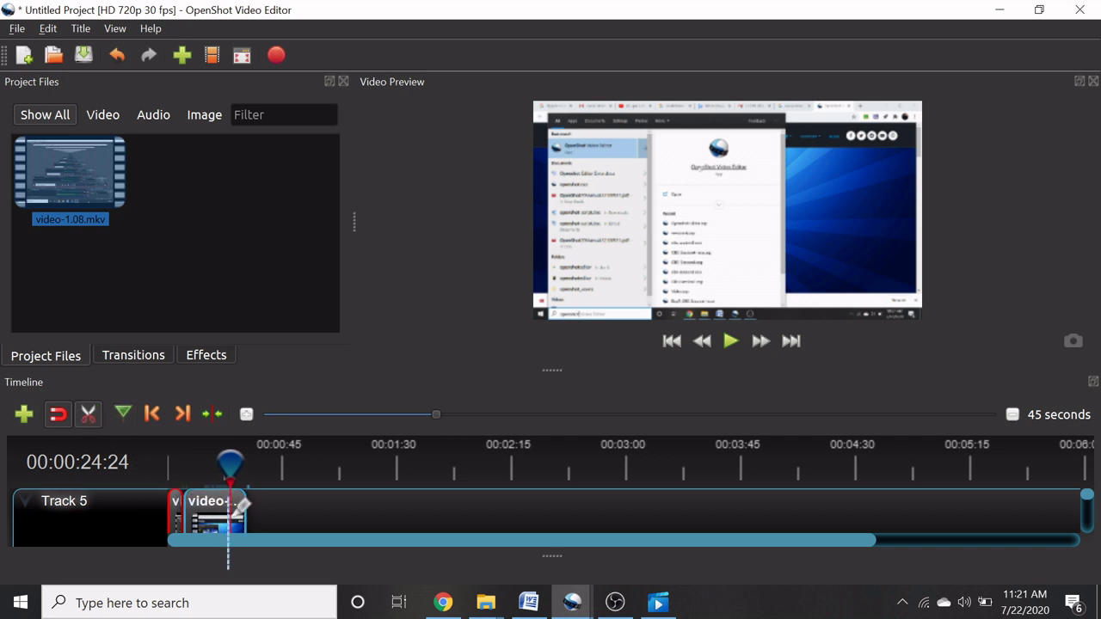
left_click(228, 507)
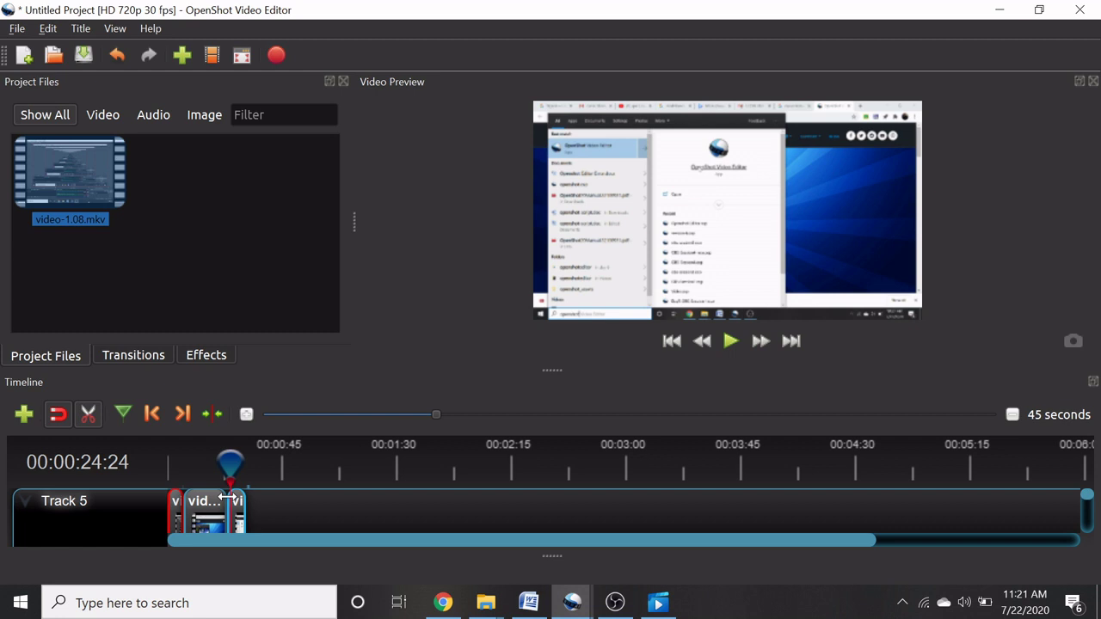
Remove the middle segment of the sliced clip from Track 5.
left_click_drag(229, 462, 158, 461)
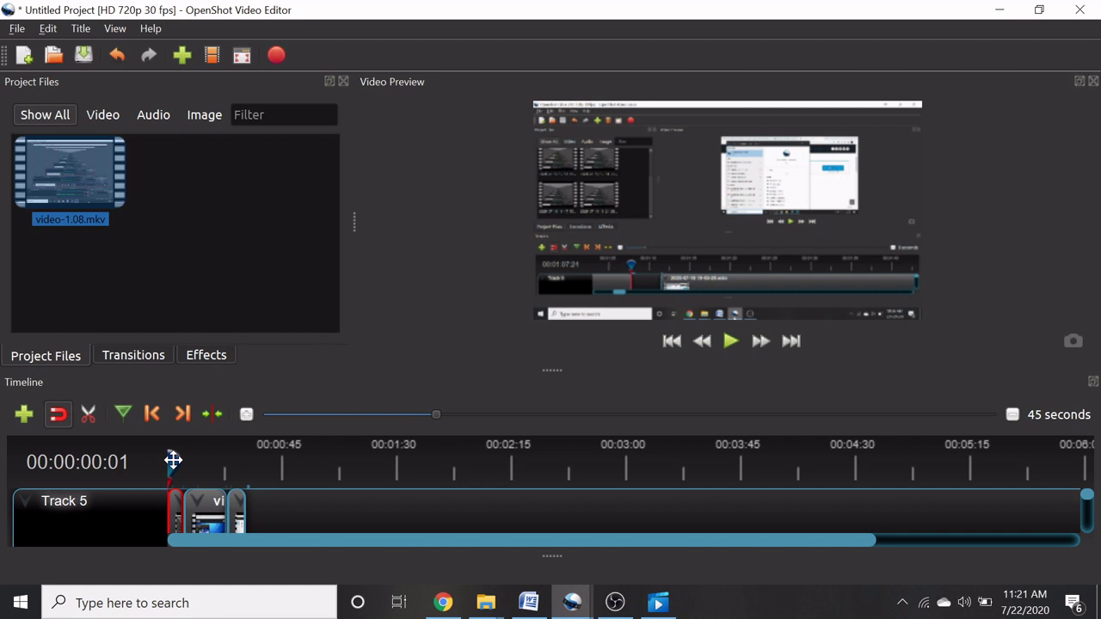
left_click_drag(173, 461, 180, 462)
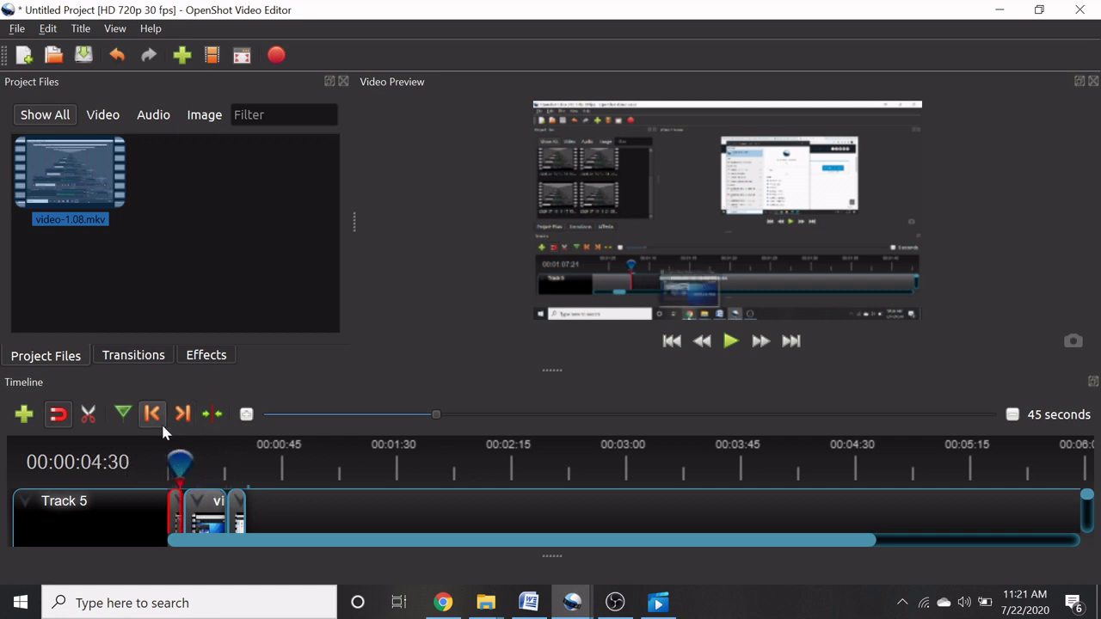
left_click(209, 504)
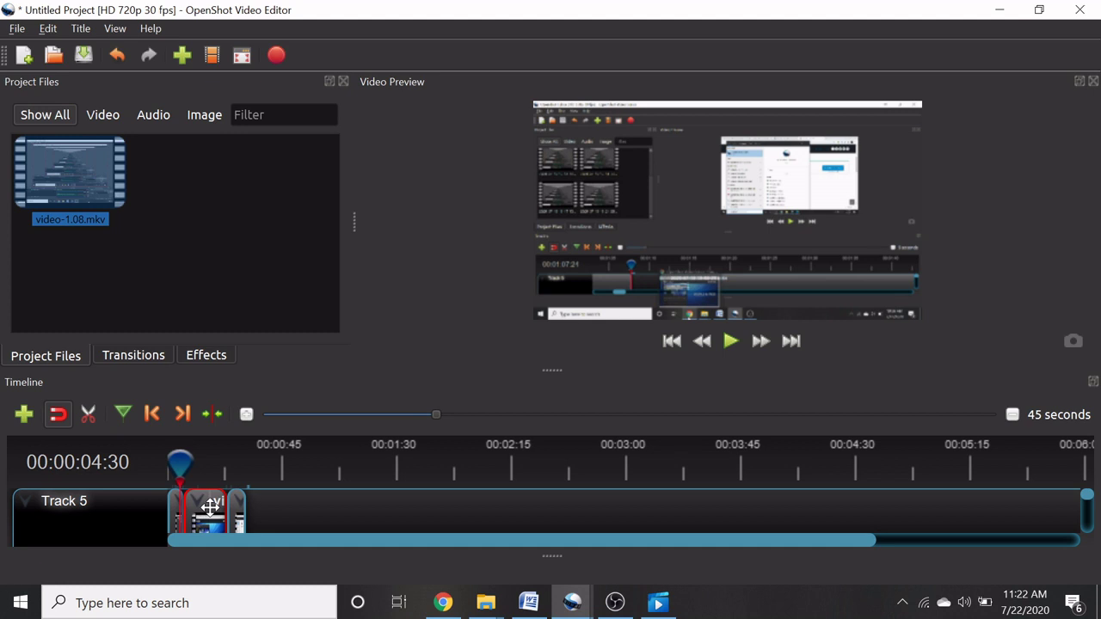
right_click(210, 509)
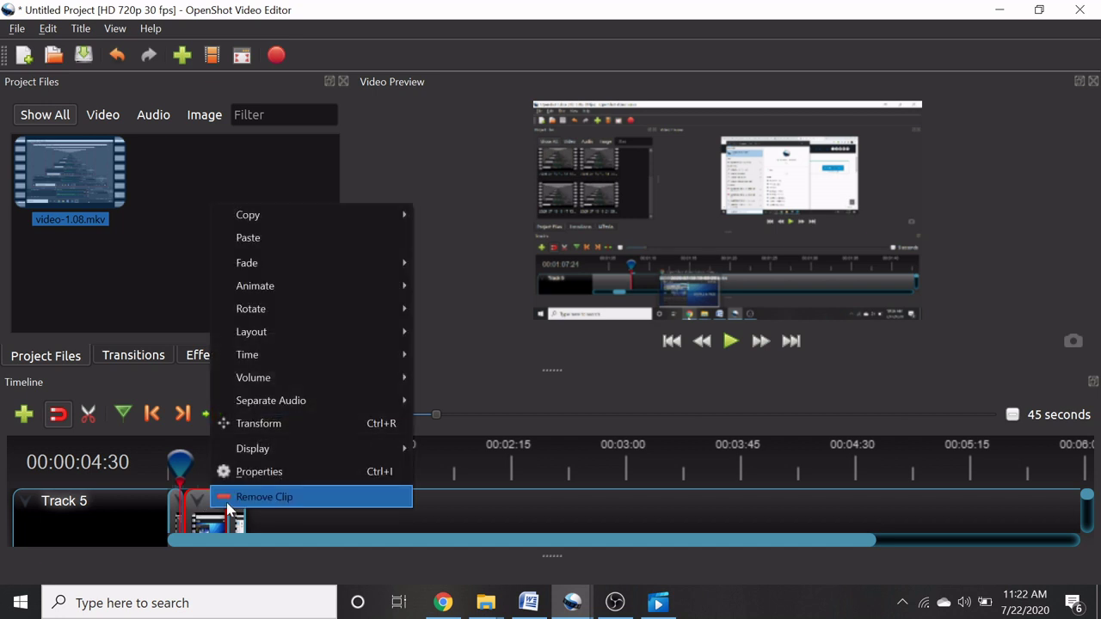
left_click(228, 497)
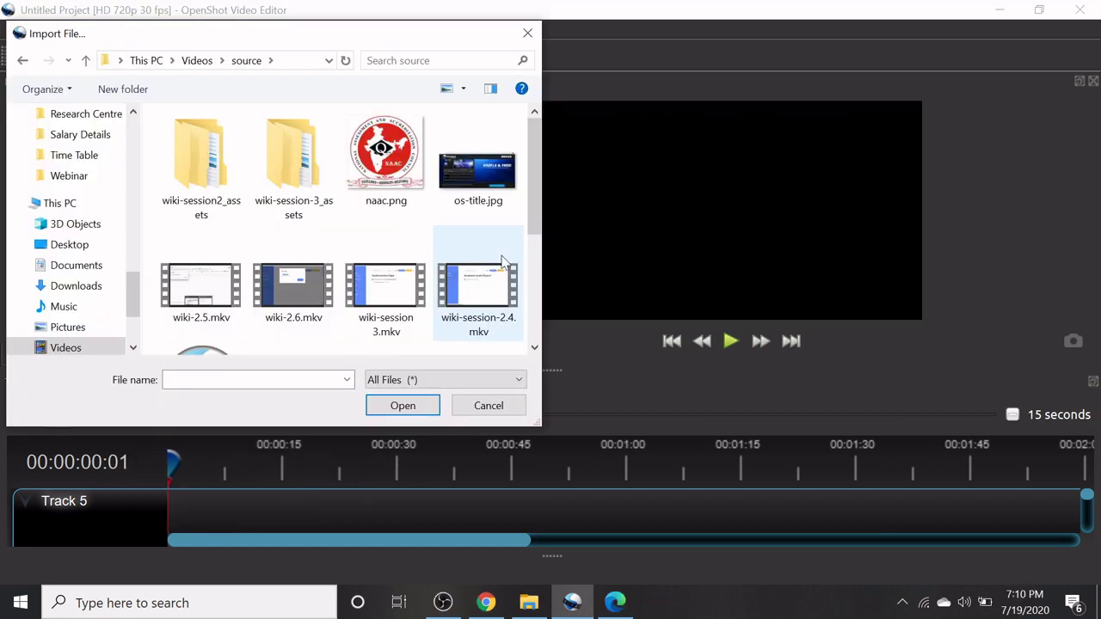
Import wiki-session-2.4.mkv from the source folder and place it at the start of Track 5.
left_click_drag(533, 226, 534, 267)
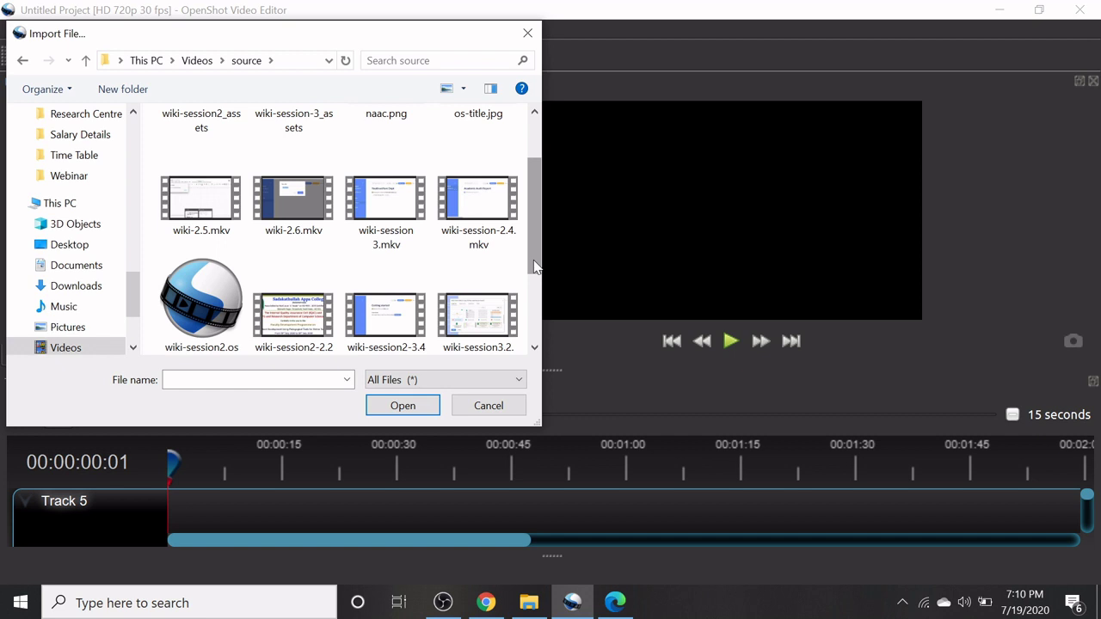
left_click(480, 214)
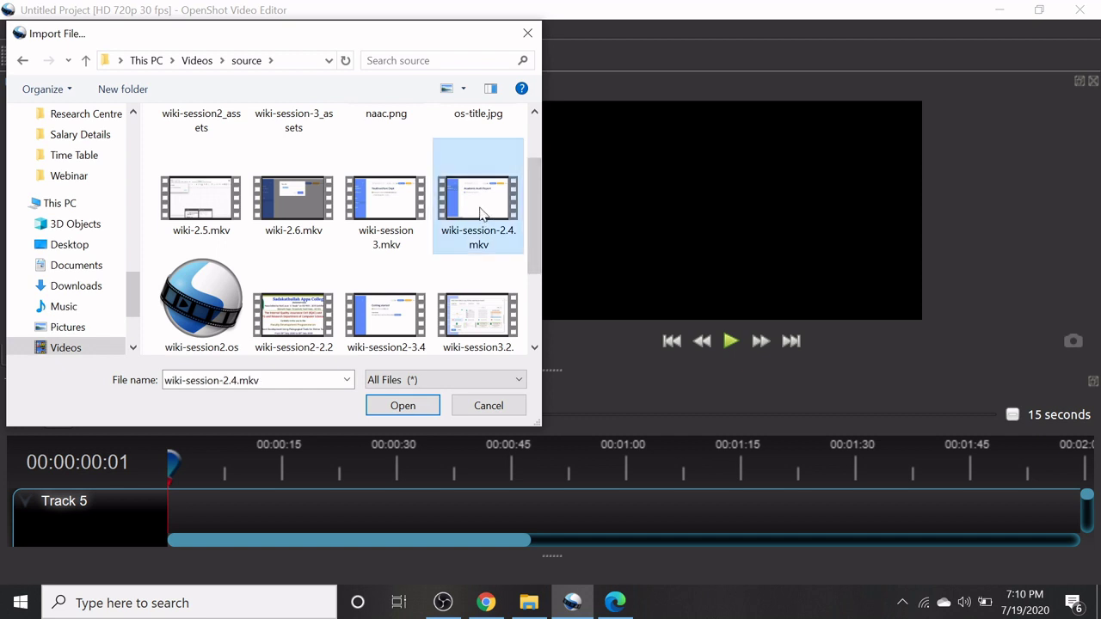
left_click(415, 408)
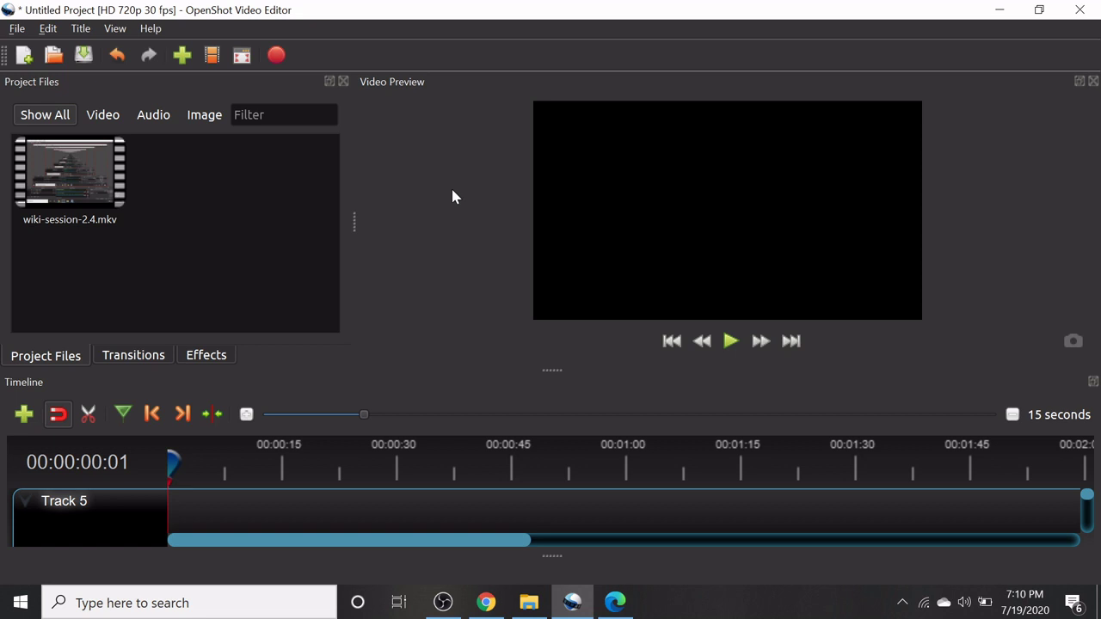
left_click_drag(74, 170, 172, 504)
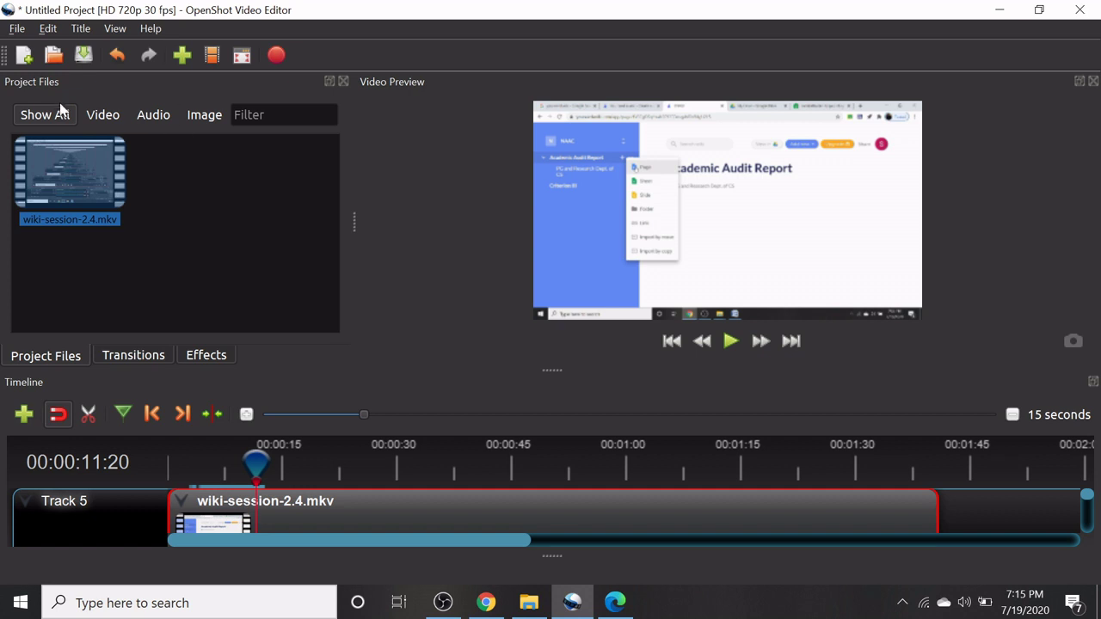
Import wiki-2.5.mkv from the source folder and select it in the project files.
left_click(16, 29)
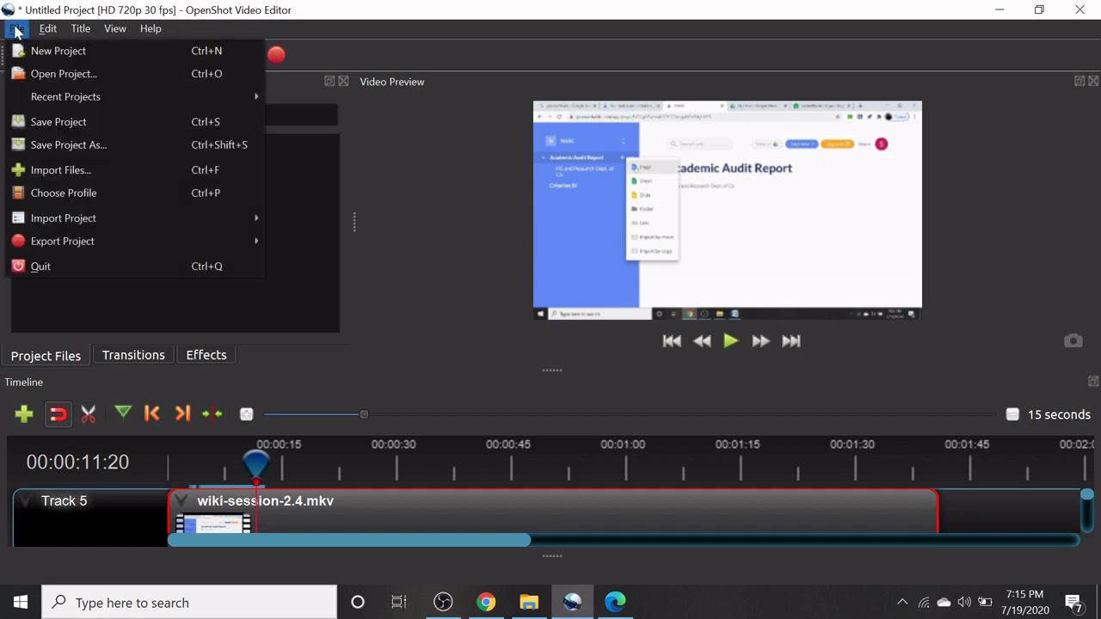
left_click(102, 176)
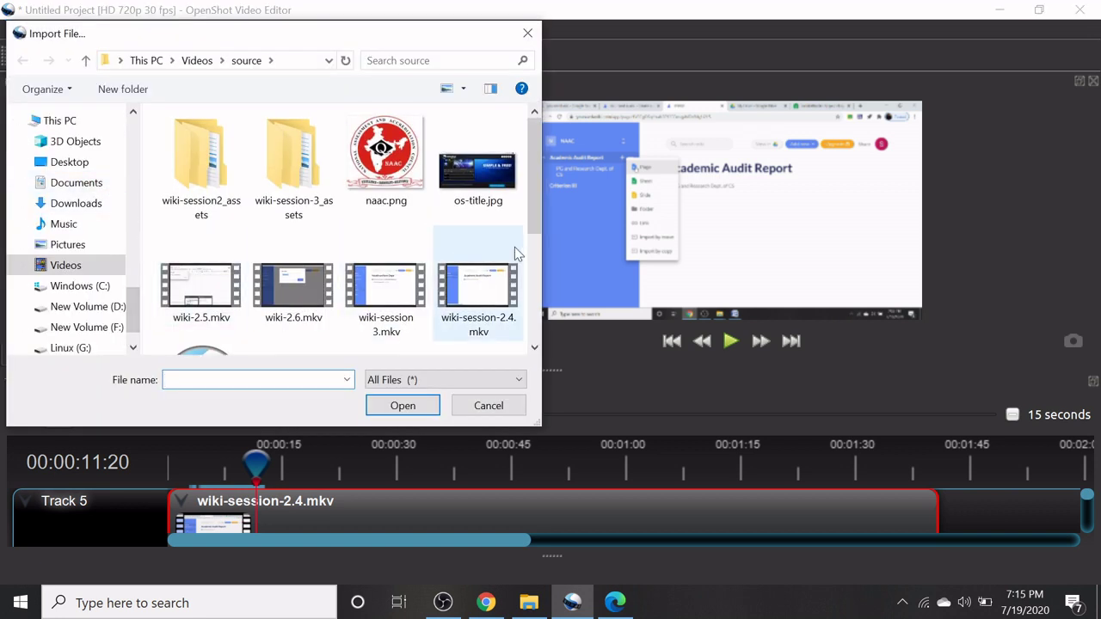
scroll(387, 258, "down", 3)
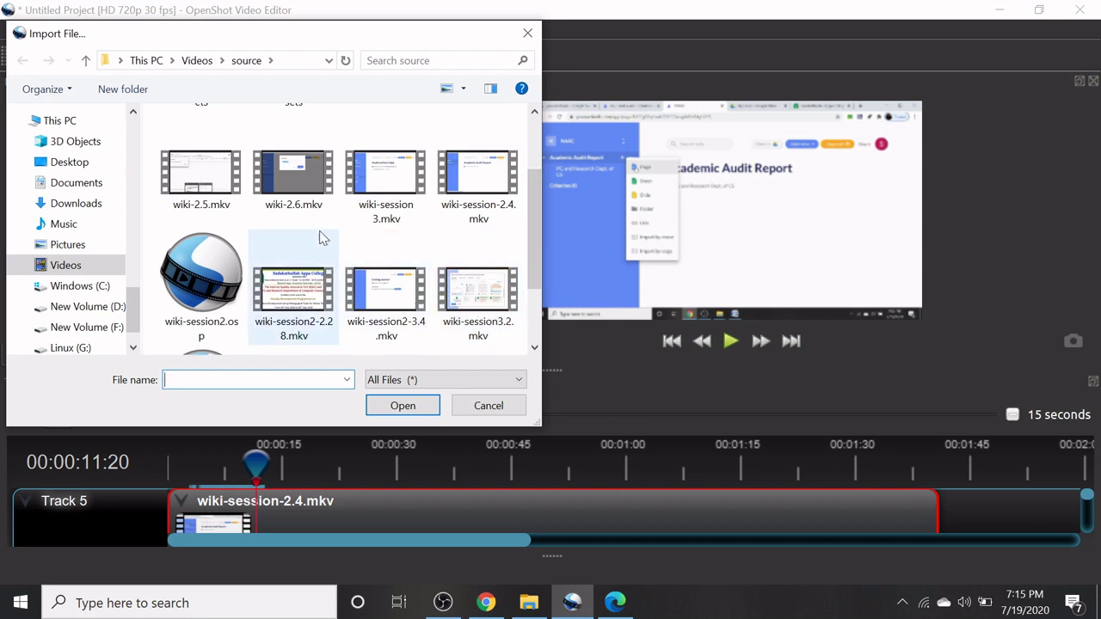
left_click(218, 185)
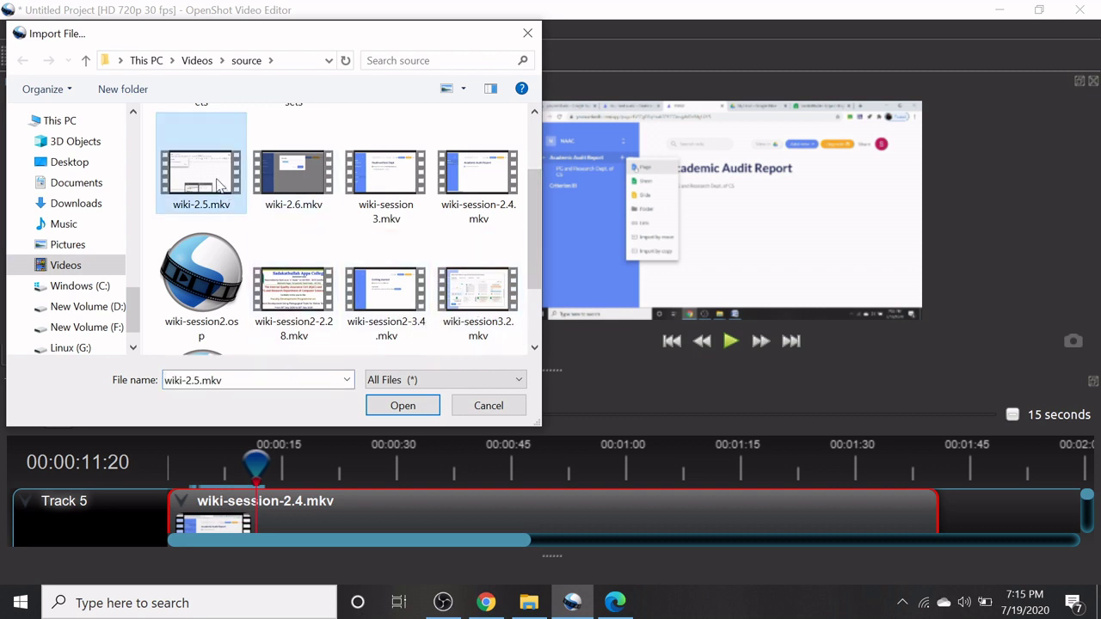
left_click(413, 406)
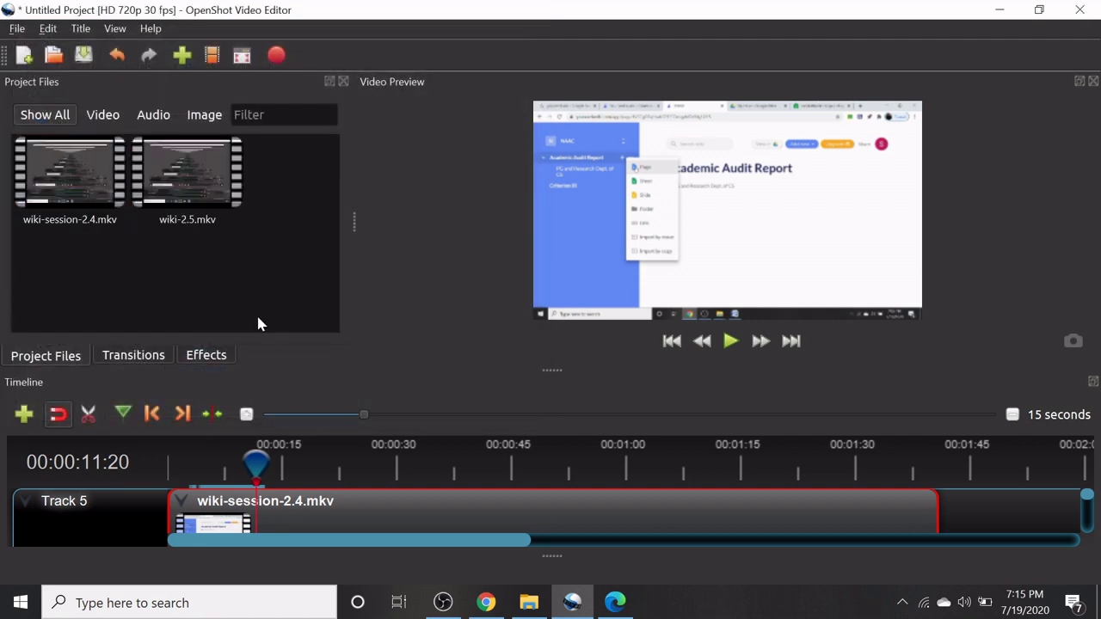
left_click(197, 178)
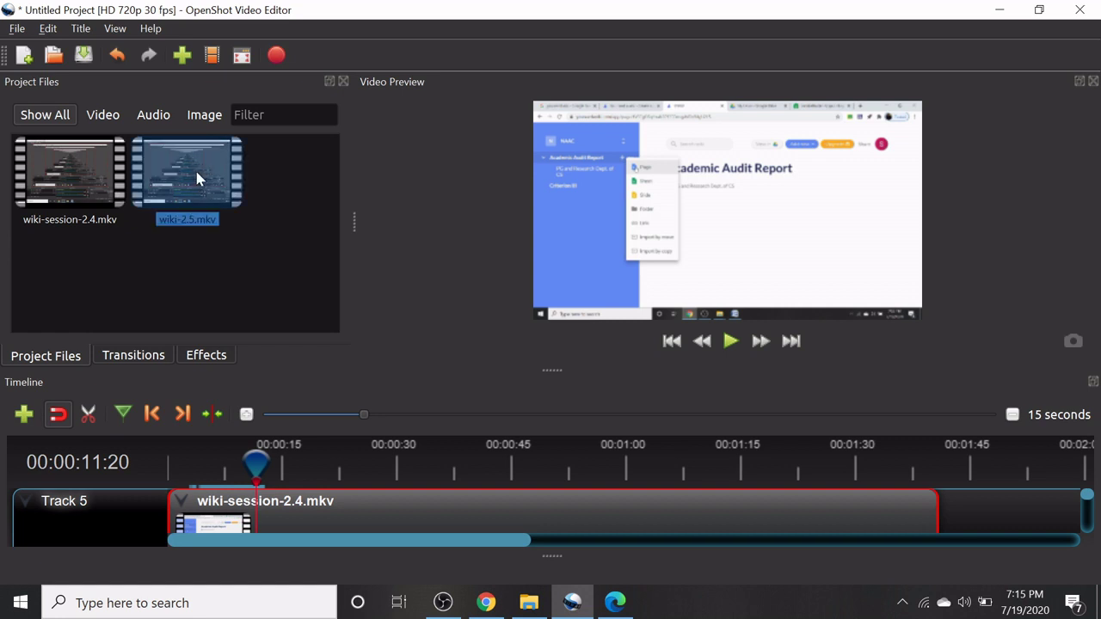
Place wiki-2.5.mkv after a short gap behind wiki-session-2.4.mkv on Track 5 and fill the gap with the imported image naac.png.
left_click_drag(196, 176, 1015, 520)
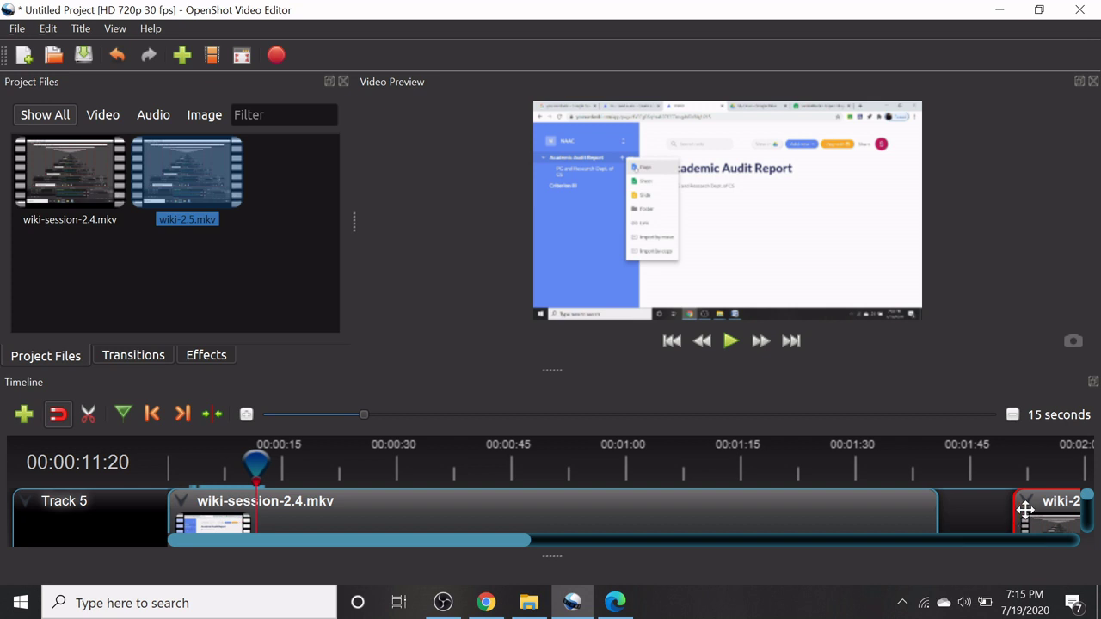
left_click(17, 29)
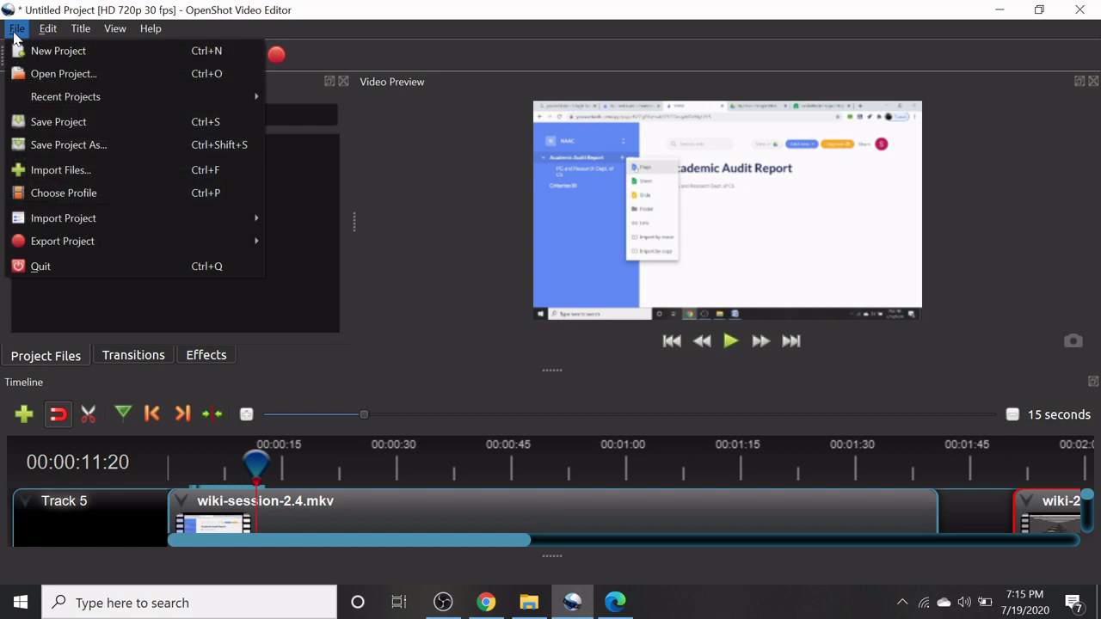
left_click(72, 171)
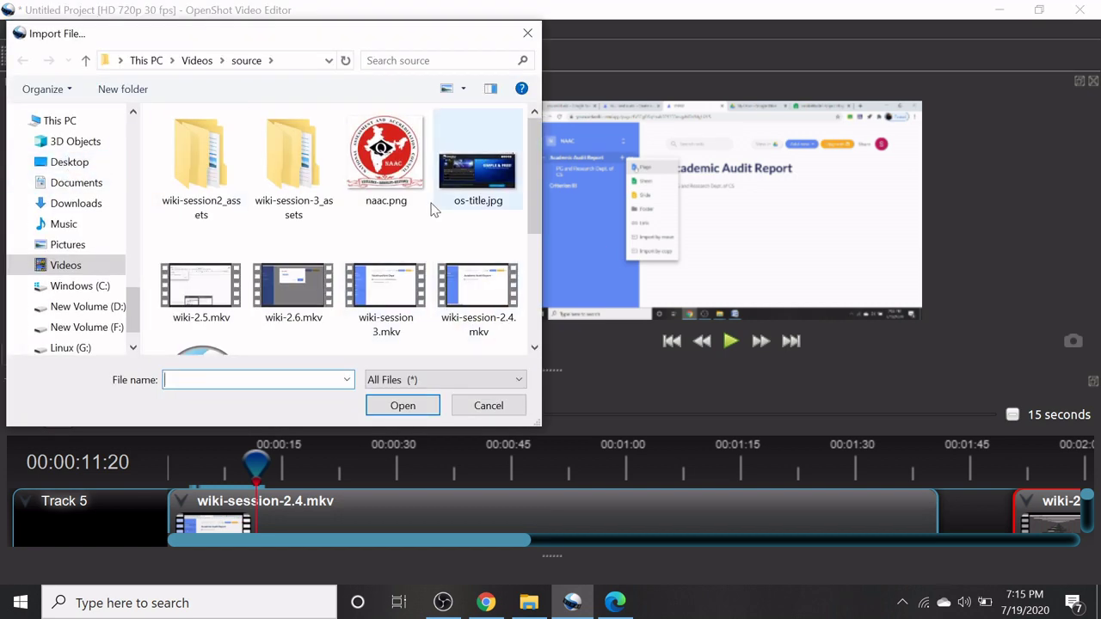
left_click(391, 176)
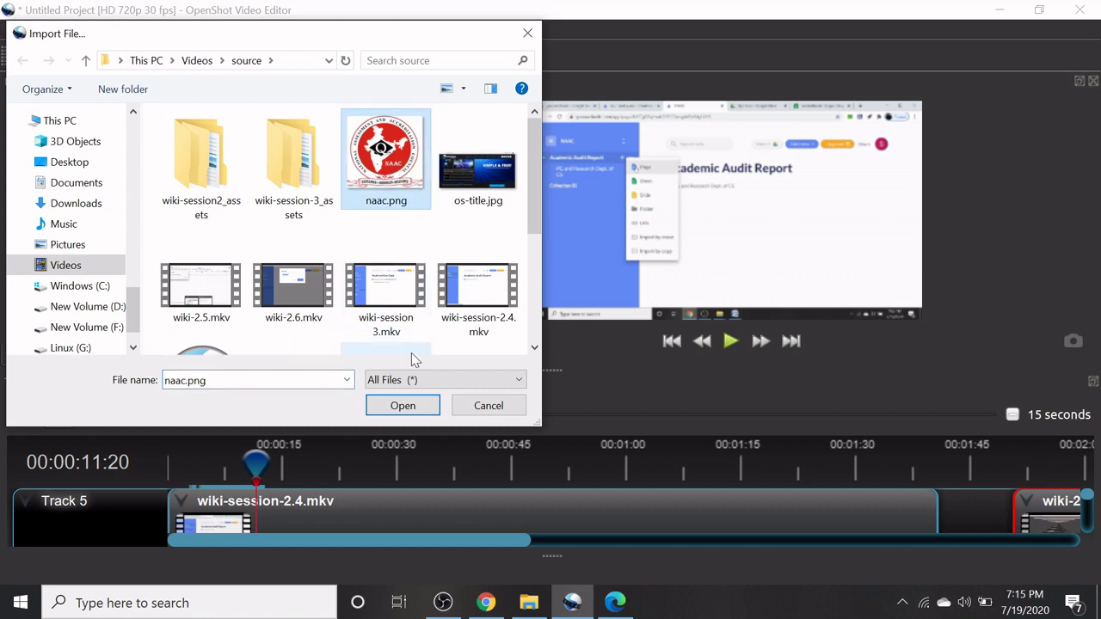
left_click(398, 405)
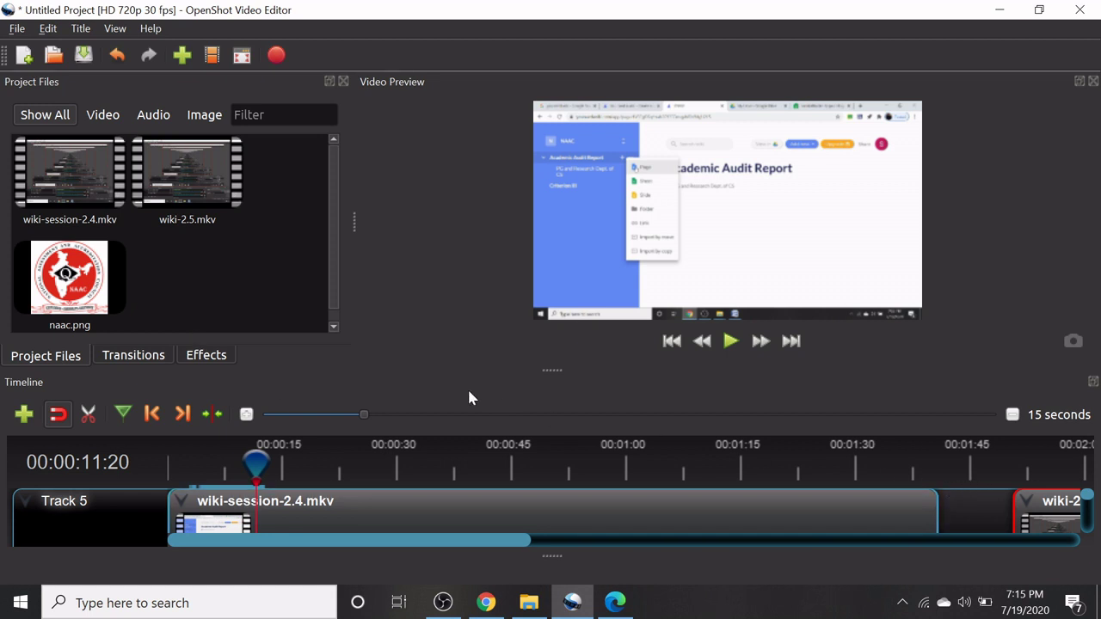
left_click_drag(110, 292, 955, 527)
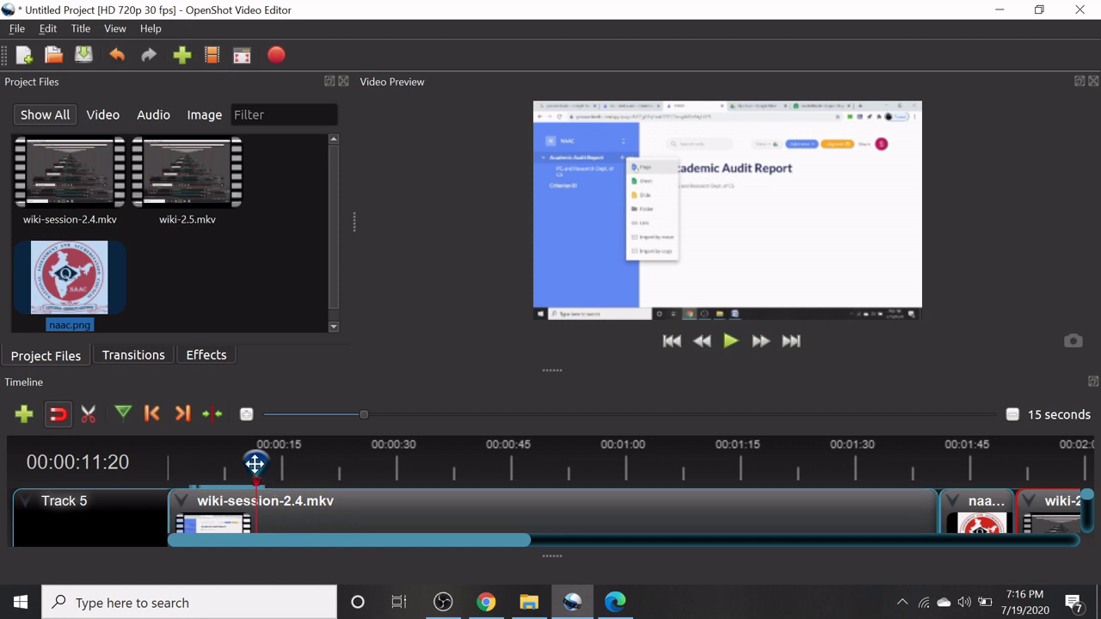
Preview the combined timeline by playing from 00:01:38:09, just before wiki-session-2.4.mkv ends.
left_click_drag(258, 472, 432, 473)
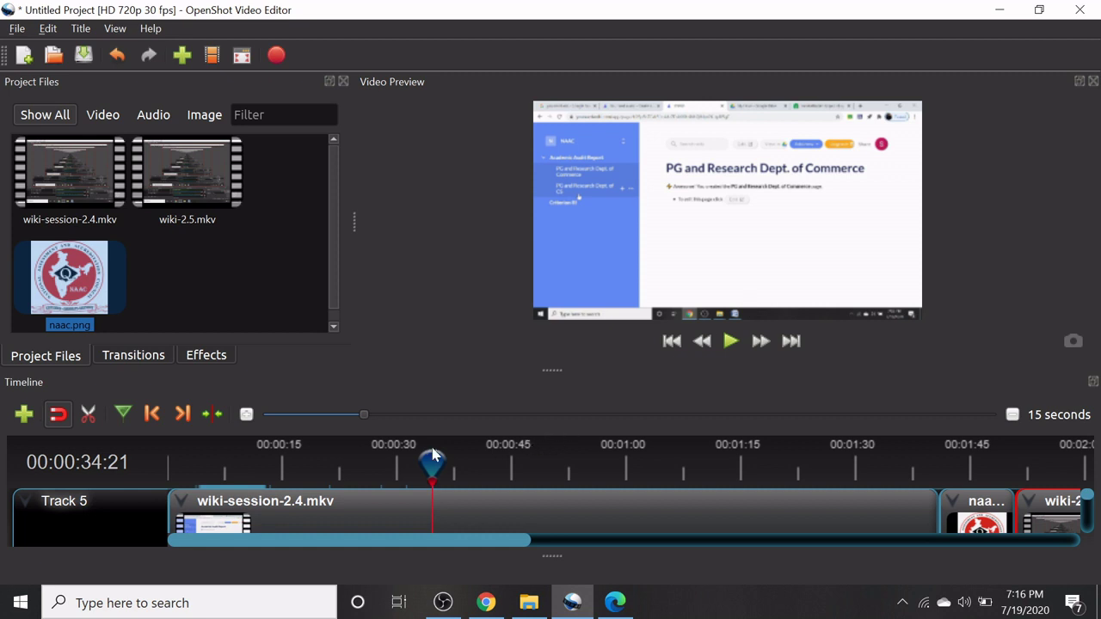
left_click_drag(433, 462, 920, 474)
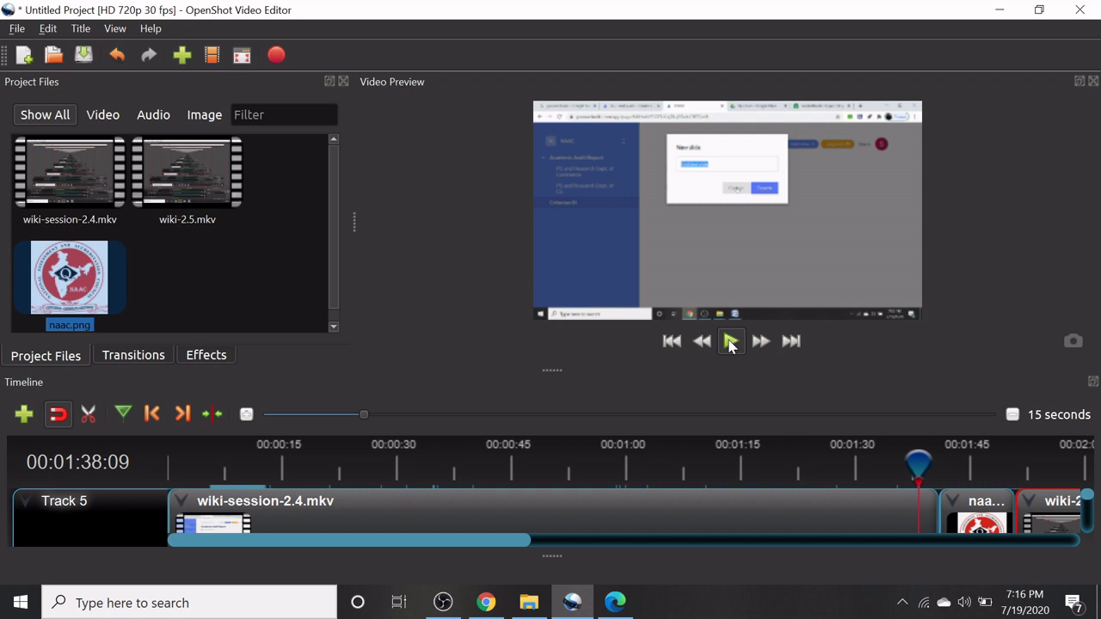
left_click(729, 342)
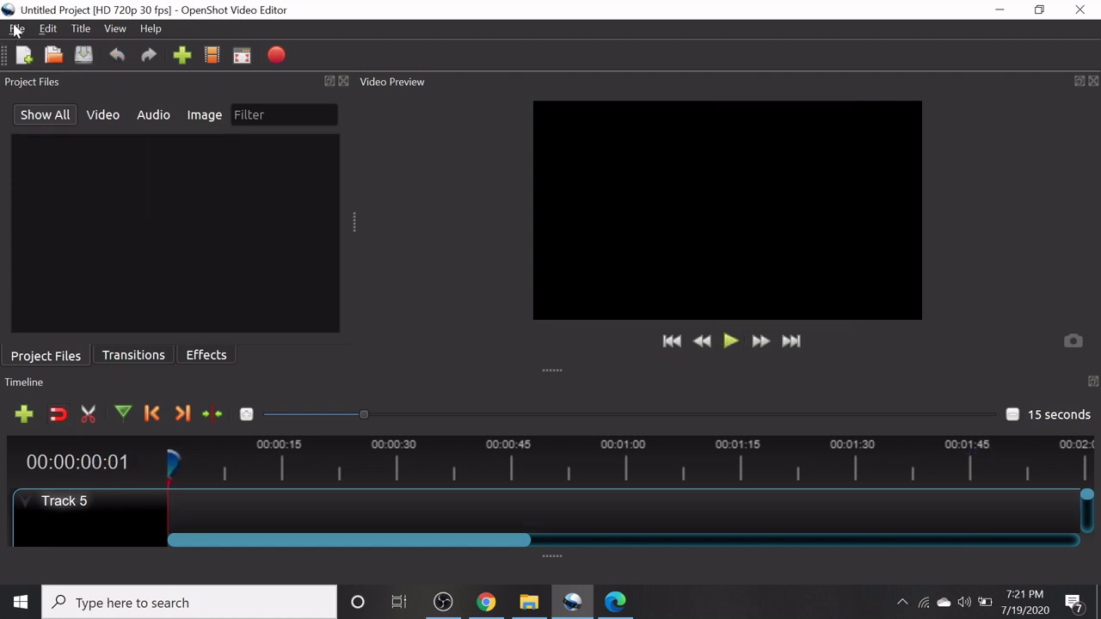
Import wiki-2.5.mkv and wiki-2.6.mkv together from the source folder in Videos into the empty project.
left_click(16, 30)
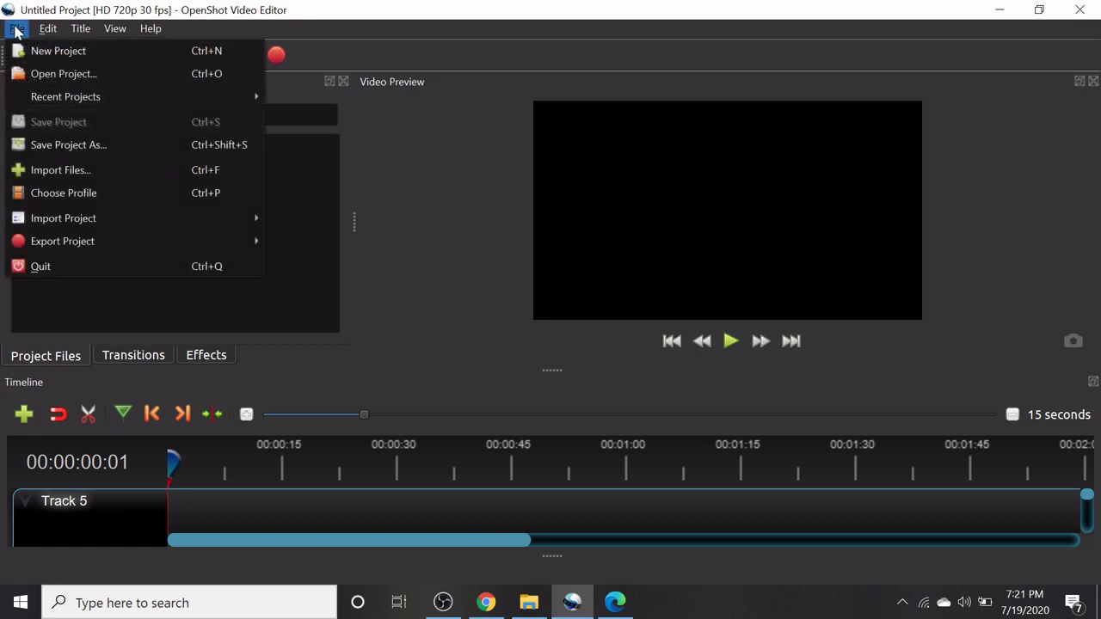
left_click(39, 172)
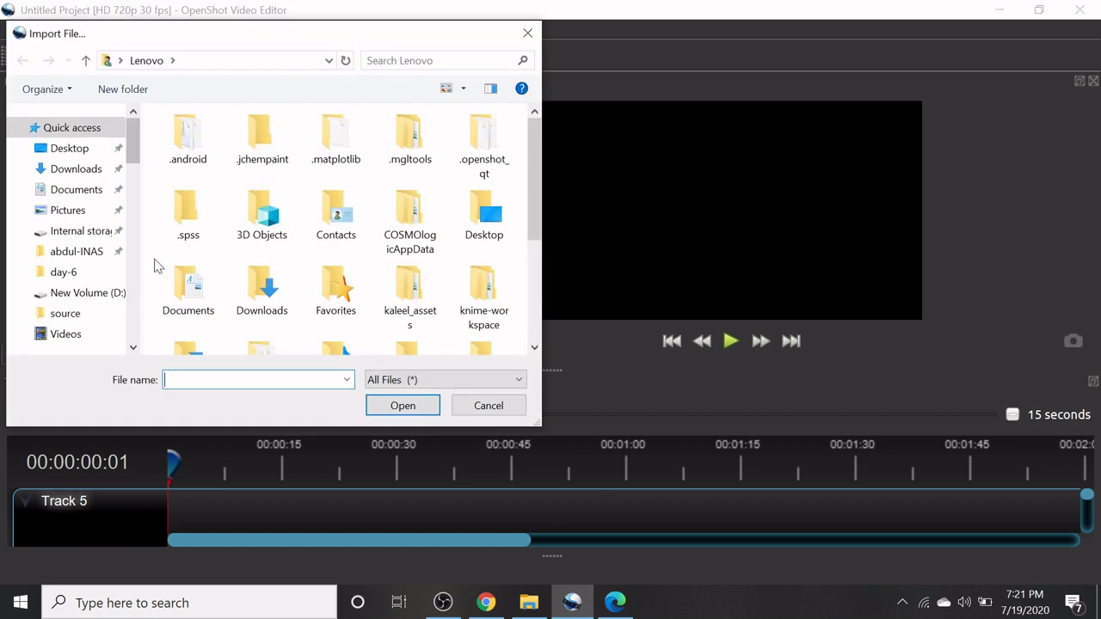
left_click(59, 341)
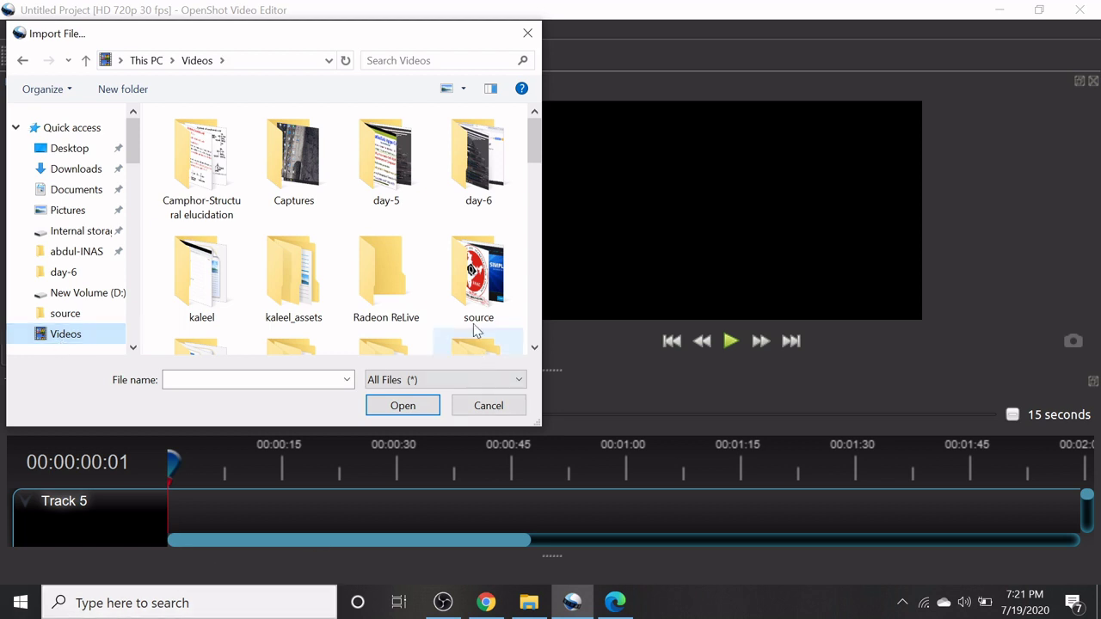
left_click(485, 300)
double_click(486, 299)
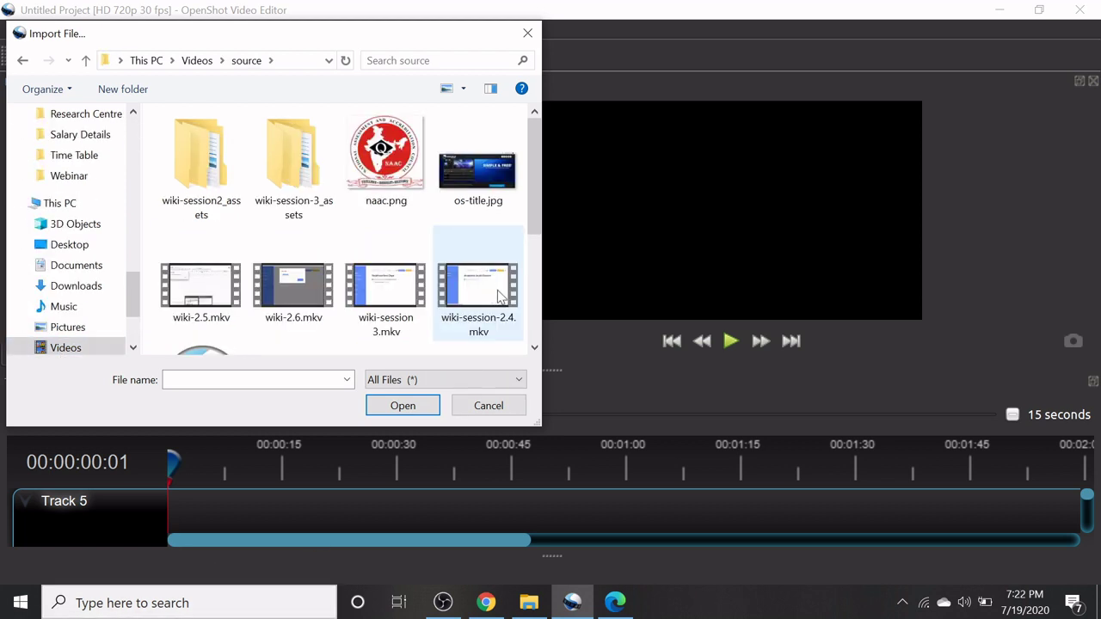
left_click(191, 302)
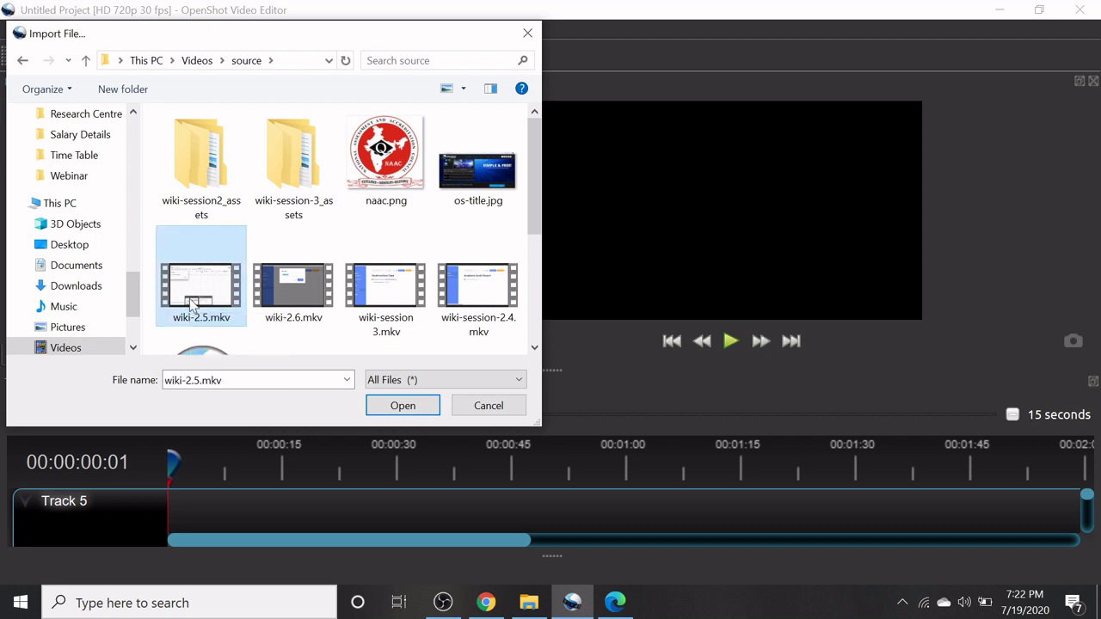
left_click(296, 303, "ctrl")
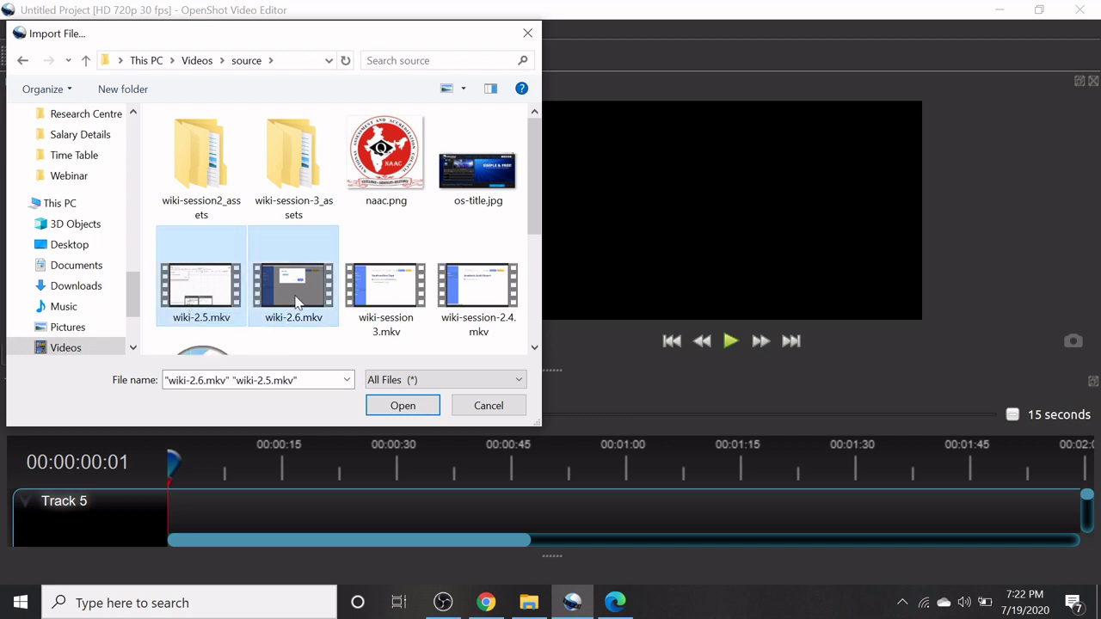
left_click(403, 406)
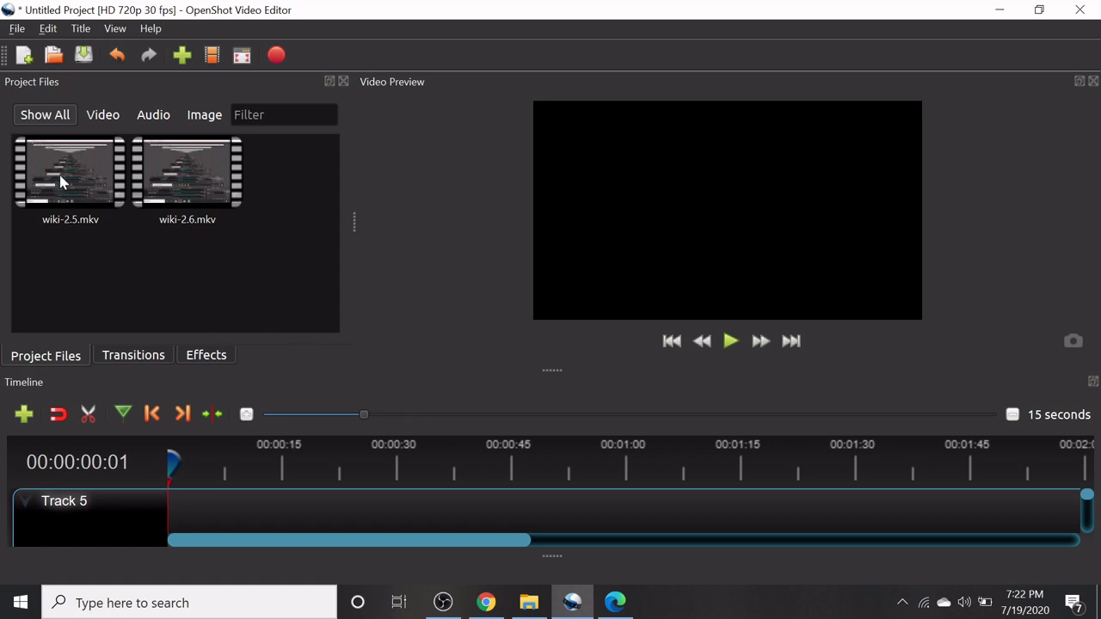
Place wiki-2.5.mkv at the start of Track 5 and, with snapping enabled, join wiki-2.6.mkv directly to its end.
left_click_drag(61, 180, 170, 483)
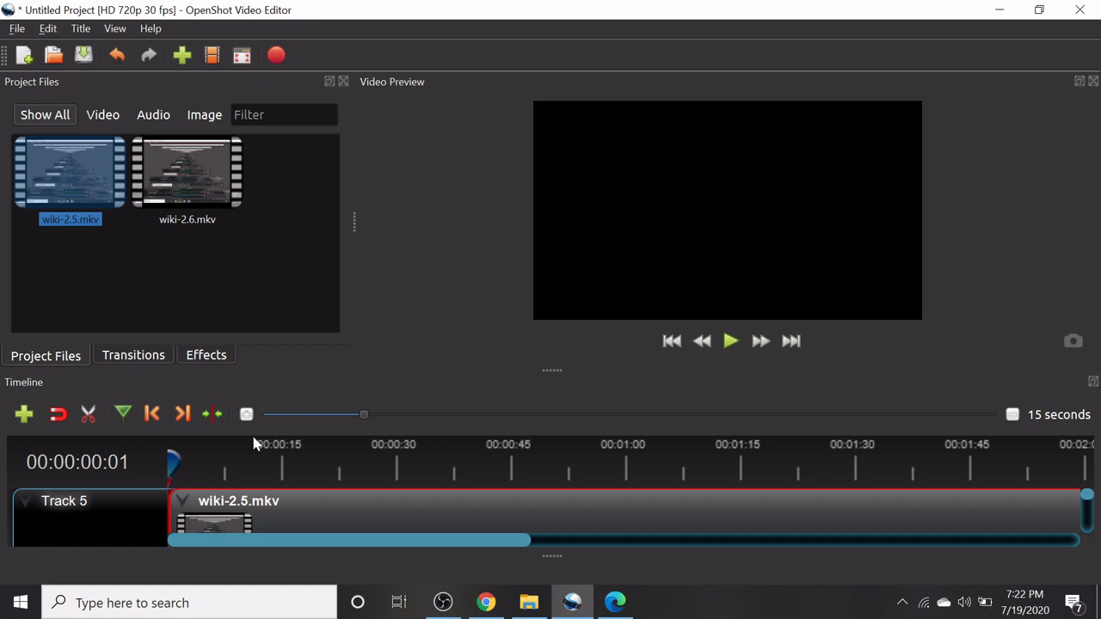
left_click(58, 414)
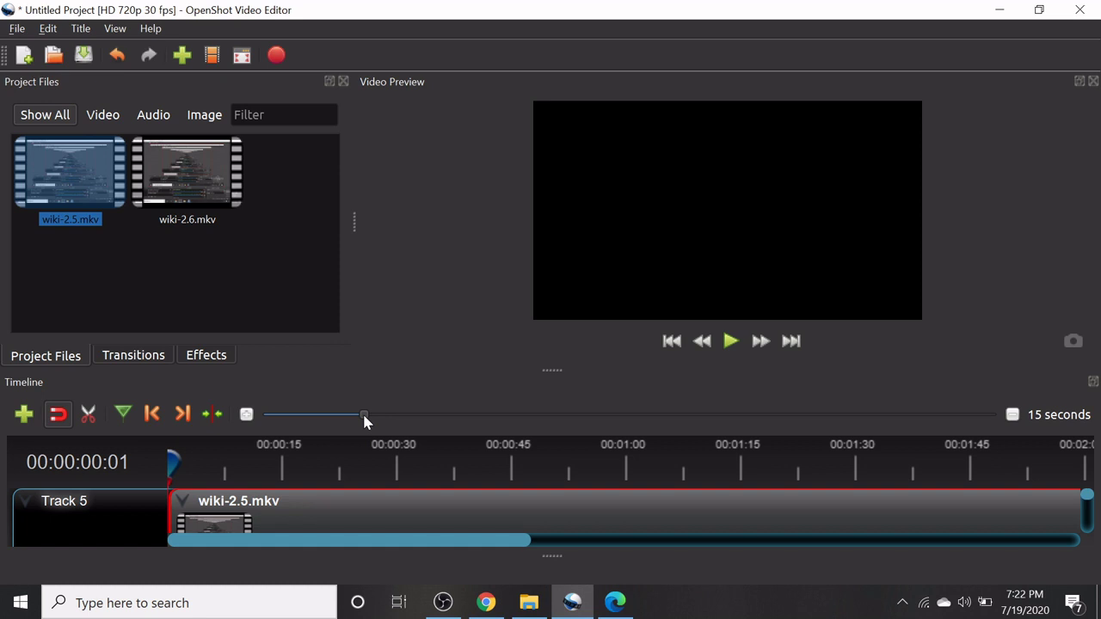
left_click_drag(363, 413, 449, 427)
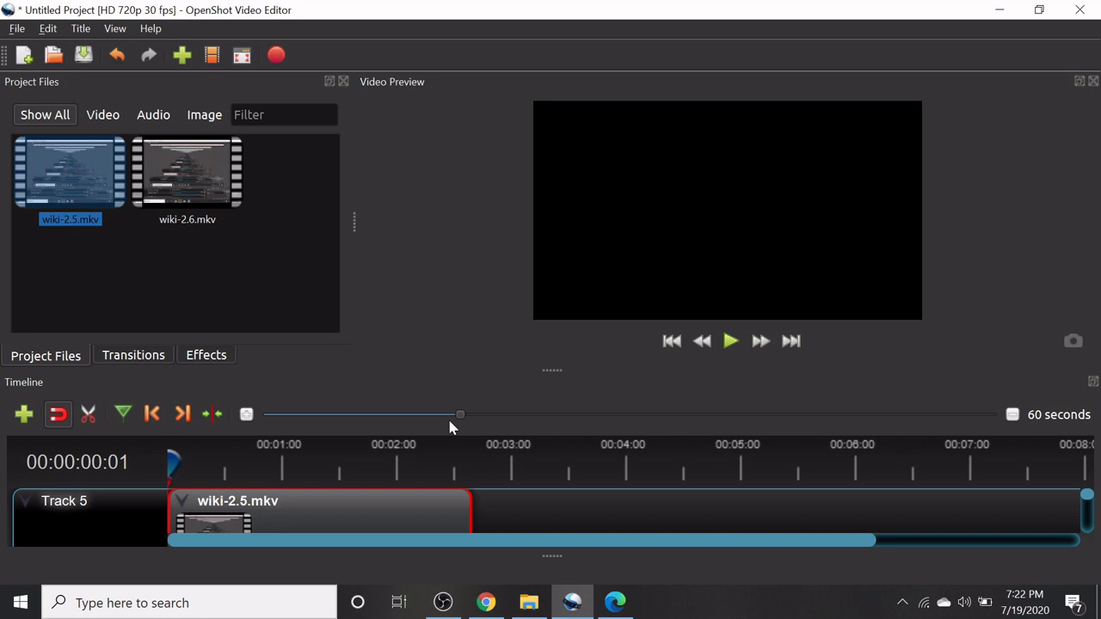
left_click_drag(192, 187, 524, 494)
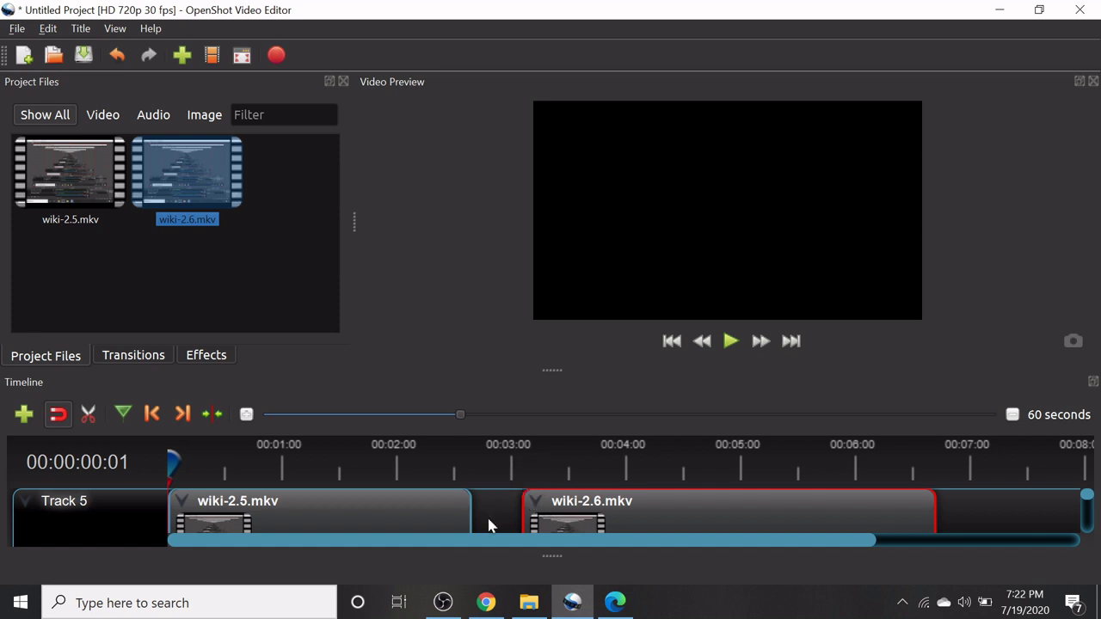
left_click_drag(541, 501, 497, 500)
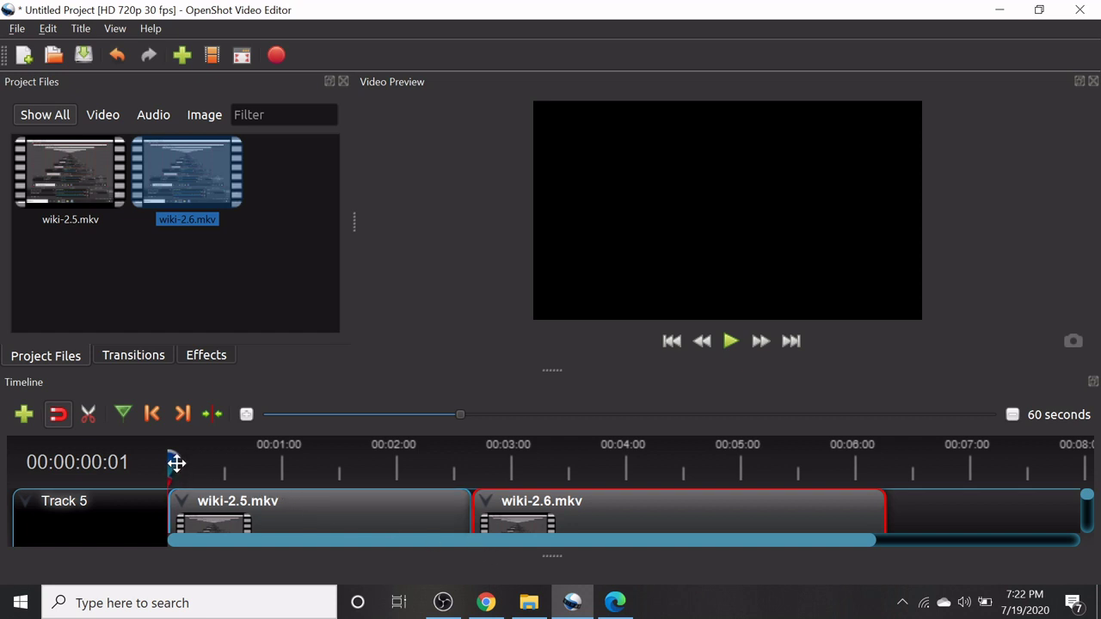
Play the timeline from 00:02:36:01 across the join between wiki-2.5.mkv and wiki-2.6.mkv, and pause in the second clip.
left_click_drag(176, 462, 465, 462)
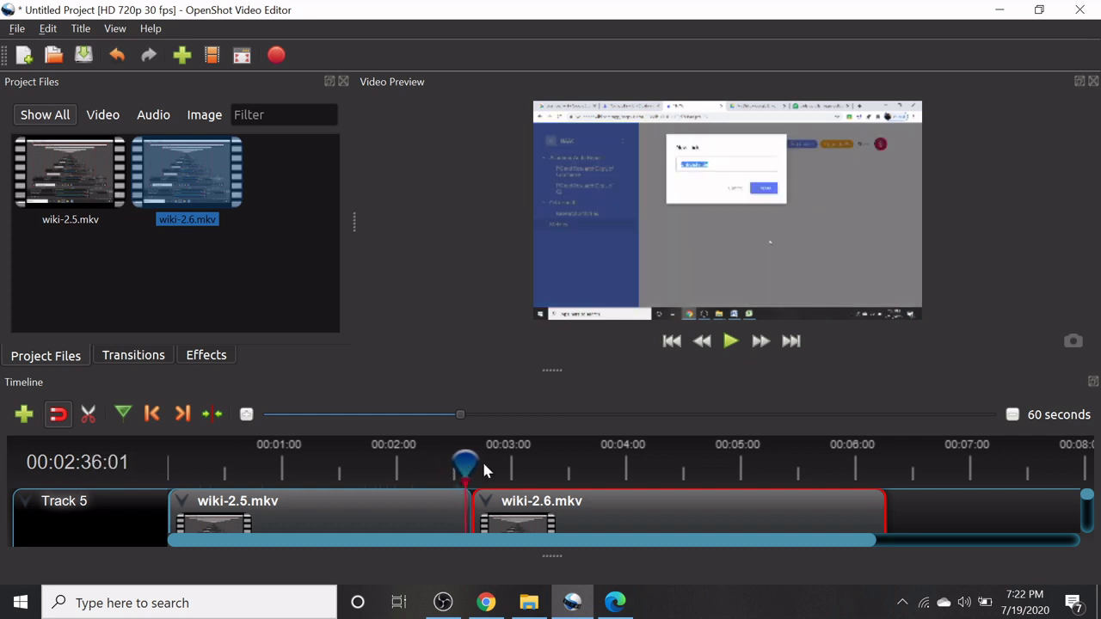
left_click(731, 340)
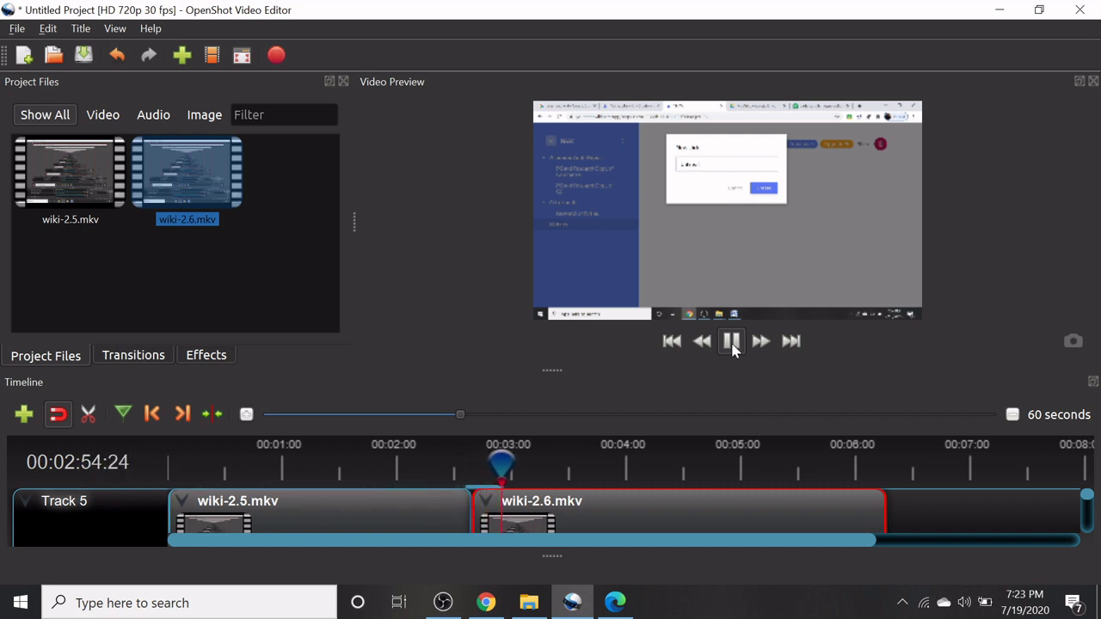
left_click(731, 342)
Start a video export of the project and name the output file Model.
left_click(15, 29)
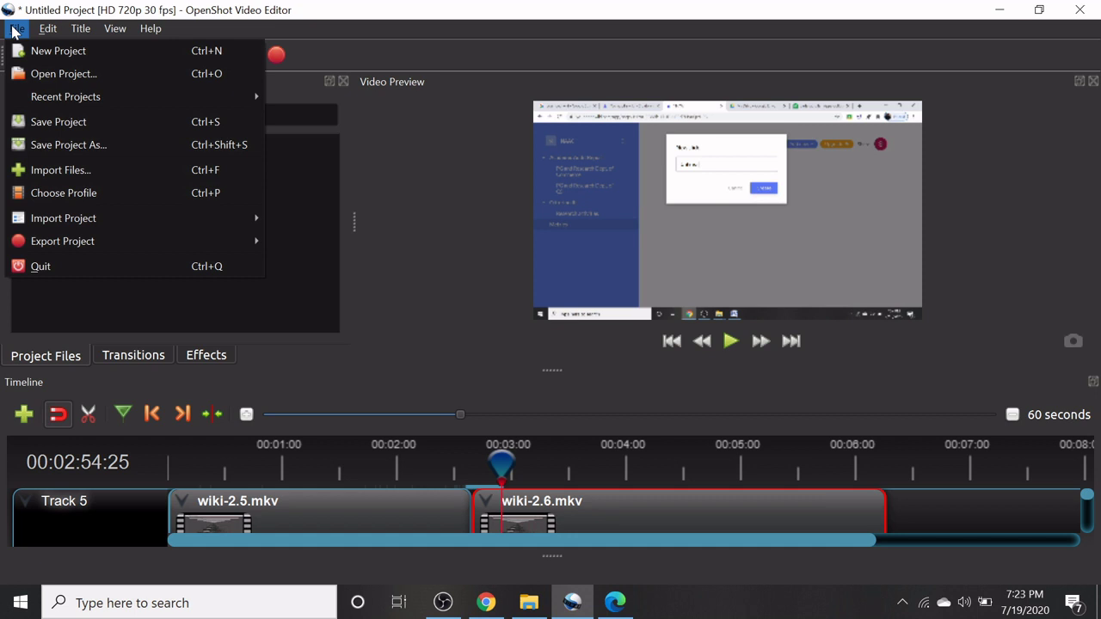
mouse_move(86, 248)
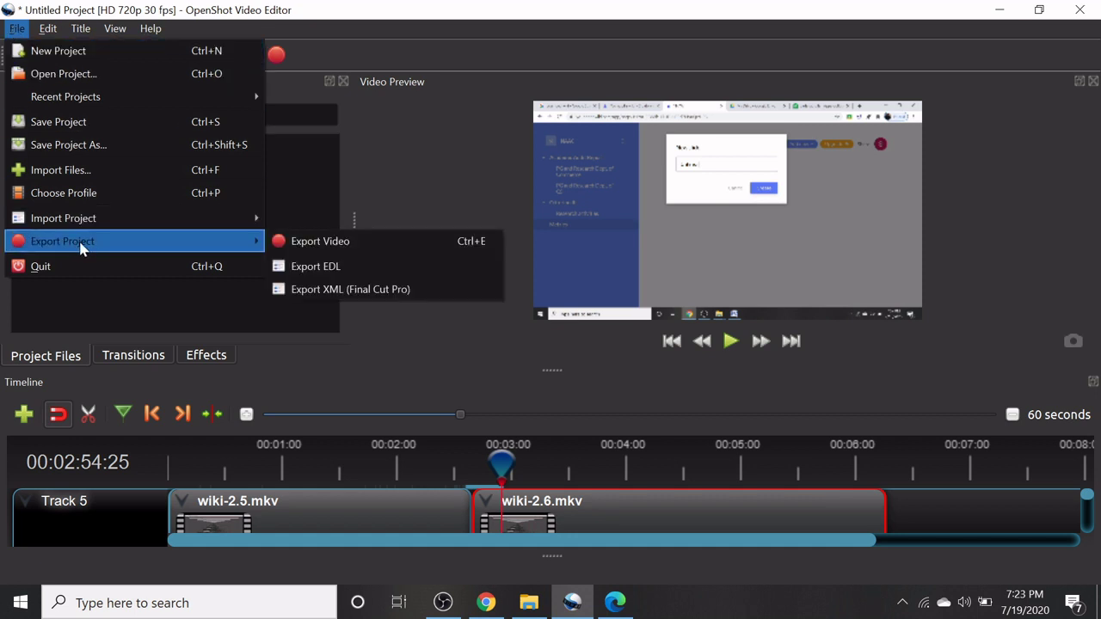
left_click(289, 245)
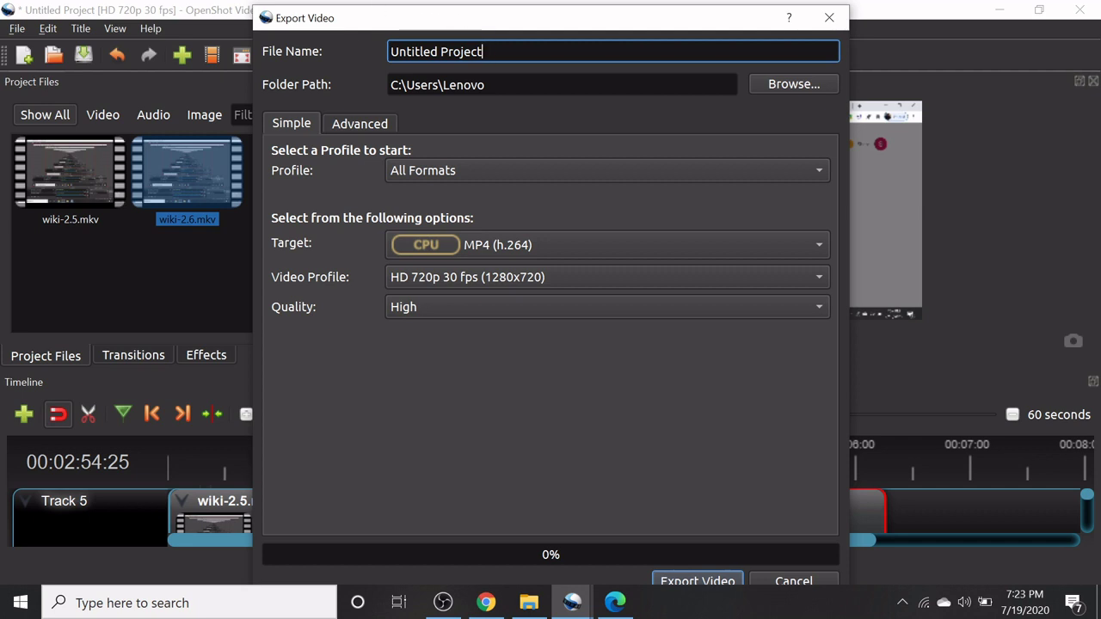
key("shift+Left")
key("shift+Left")
key("shift+Left")
key("shift+Left")
key("shift+Left")
key("shift+Left")
key("shift+Right")
key("shift+Right")
key("shift+Right")
key("shift+Right")
key("shift+Right")
key("shift+Right")
key("shift+Home")
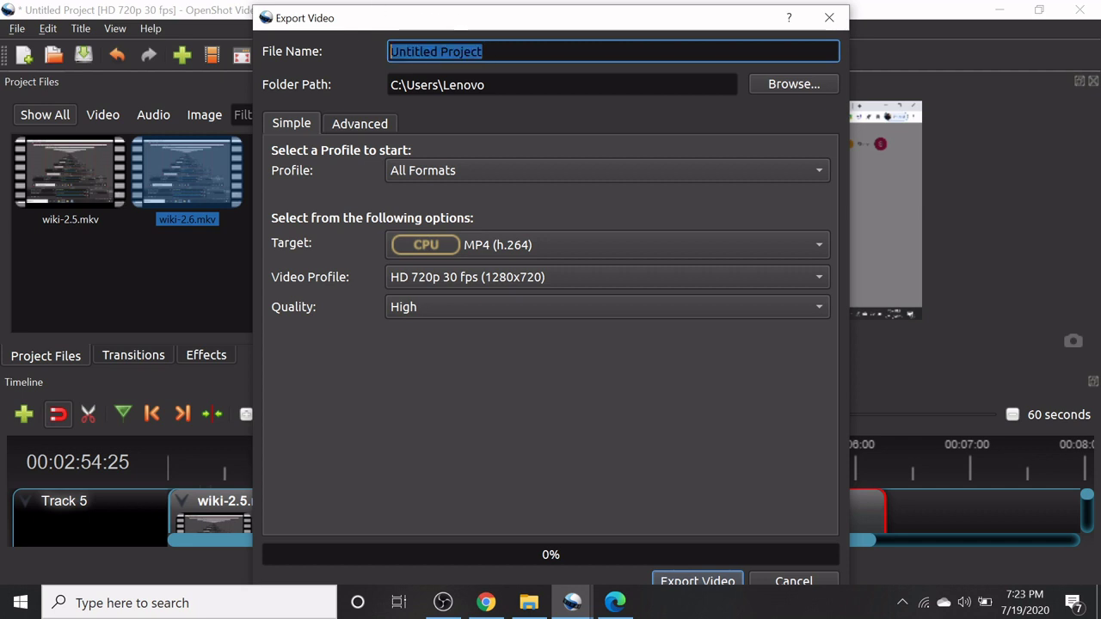
type("Model")
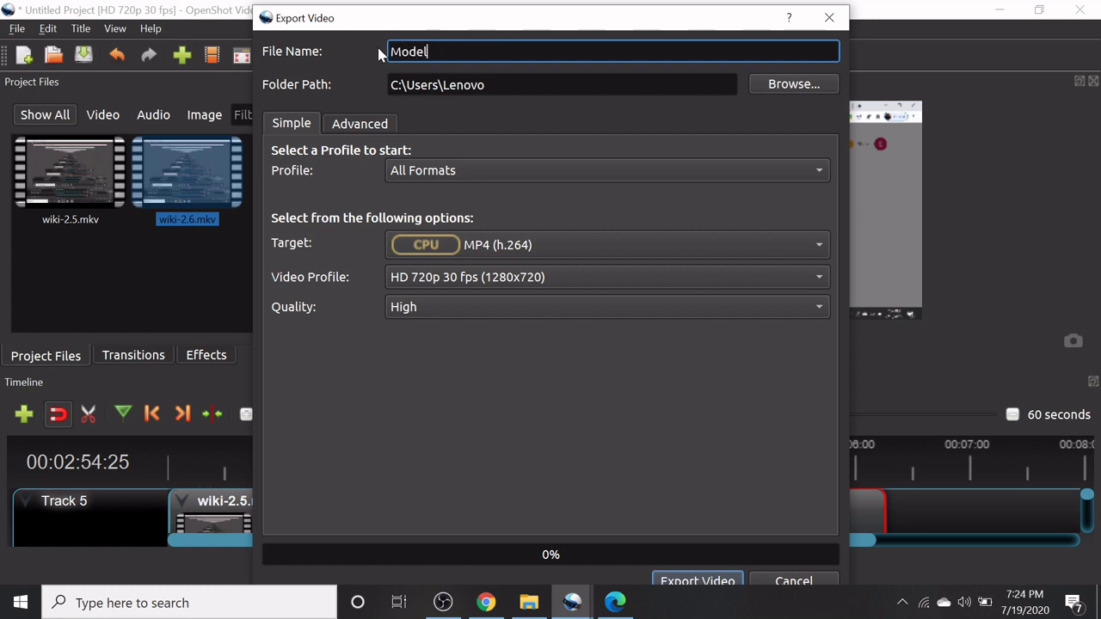
Set the export destination to the Downloads folder.
left_click(771, 93)
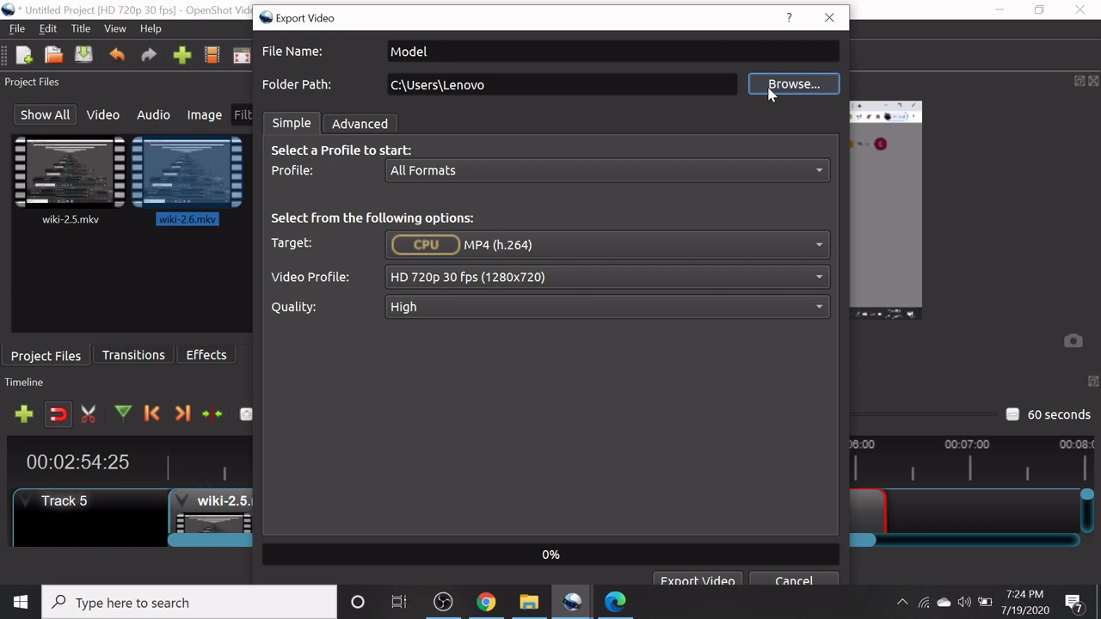
left_click(770, 92)
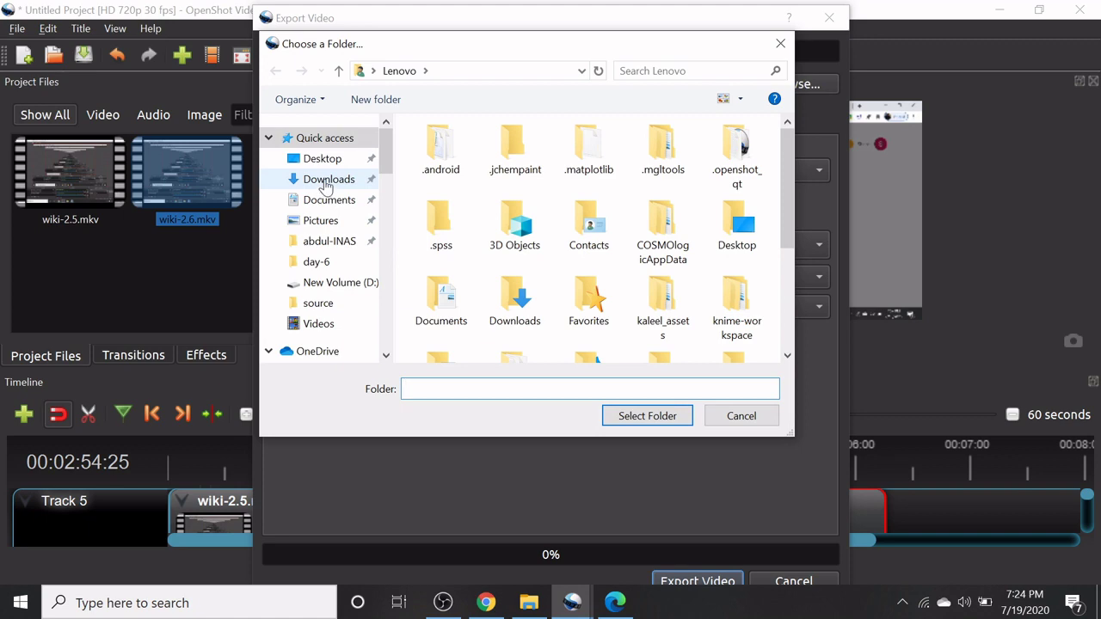
left_click(327, 181)
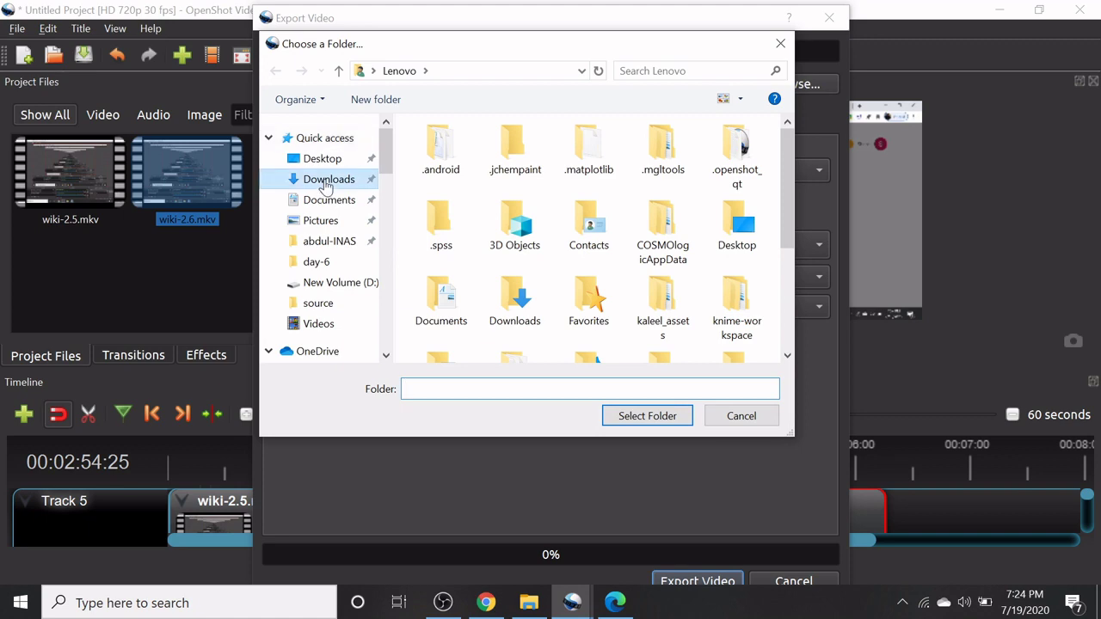
left_click(644, 418)
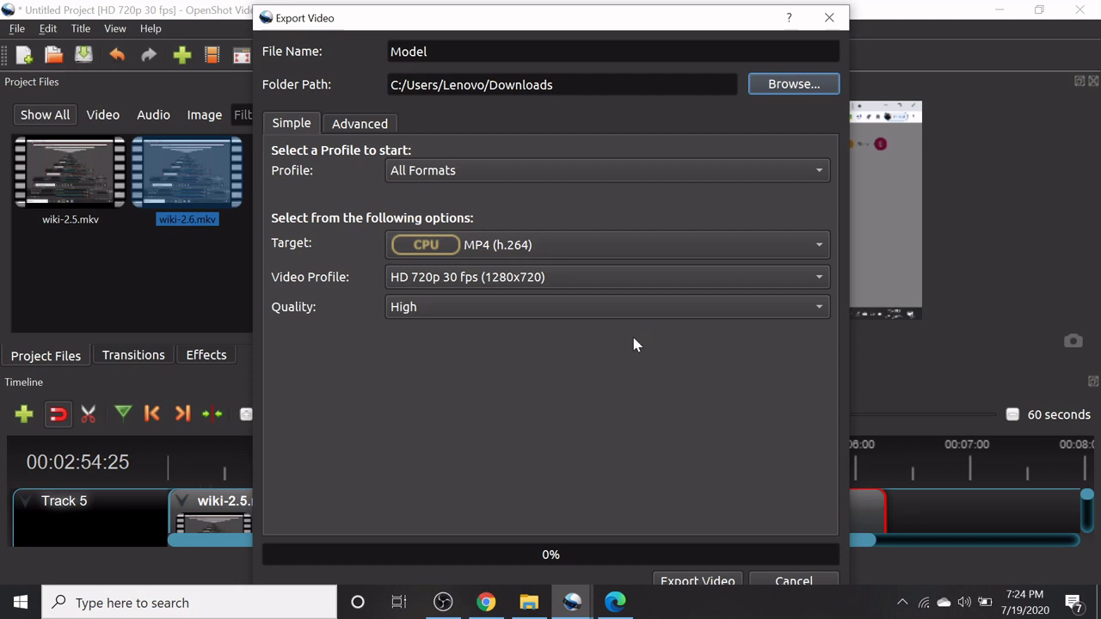
Choose MP4 (h.264) as the export target with the All Formats profile, and review the available quality levels, leaving High selected.
left_click(688, 251)
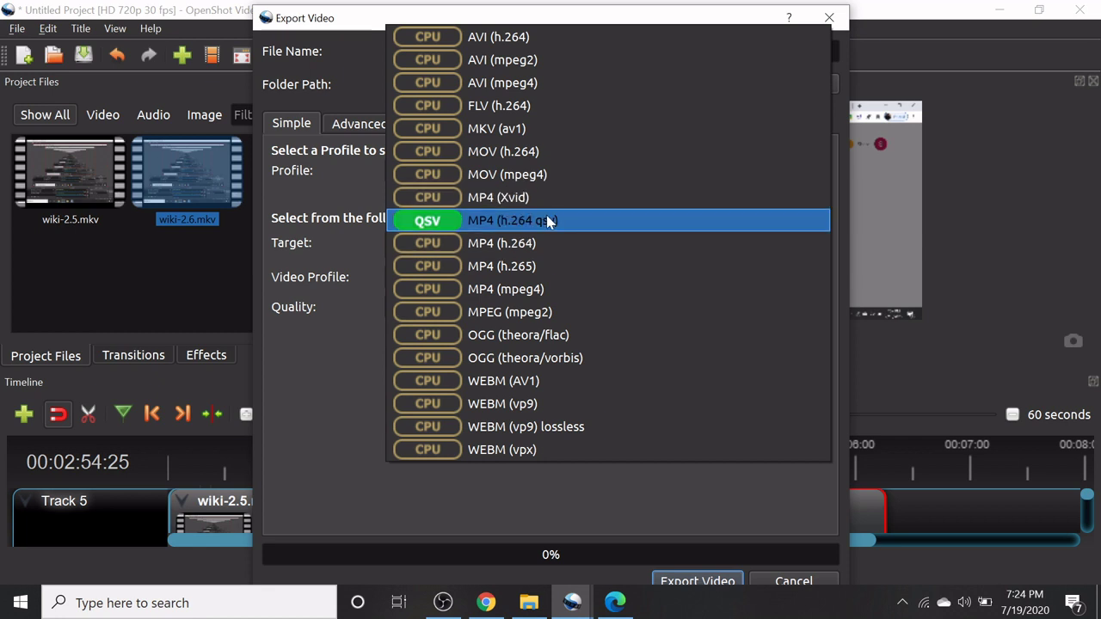
left_click(548, 244)
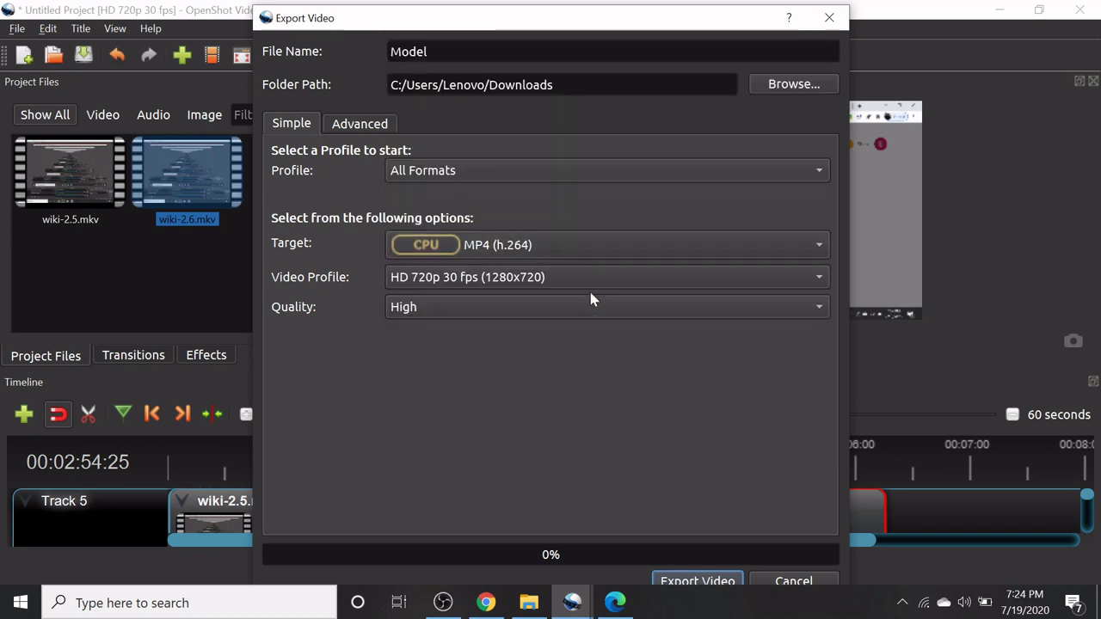
left_click(615, 179)
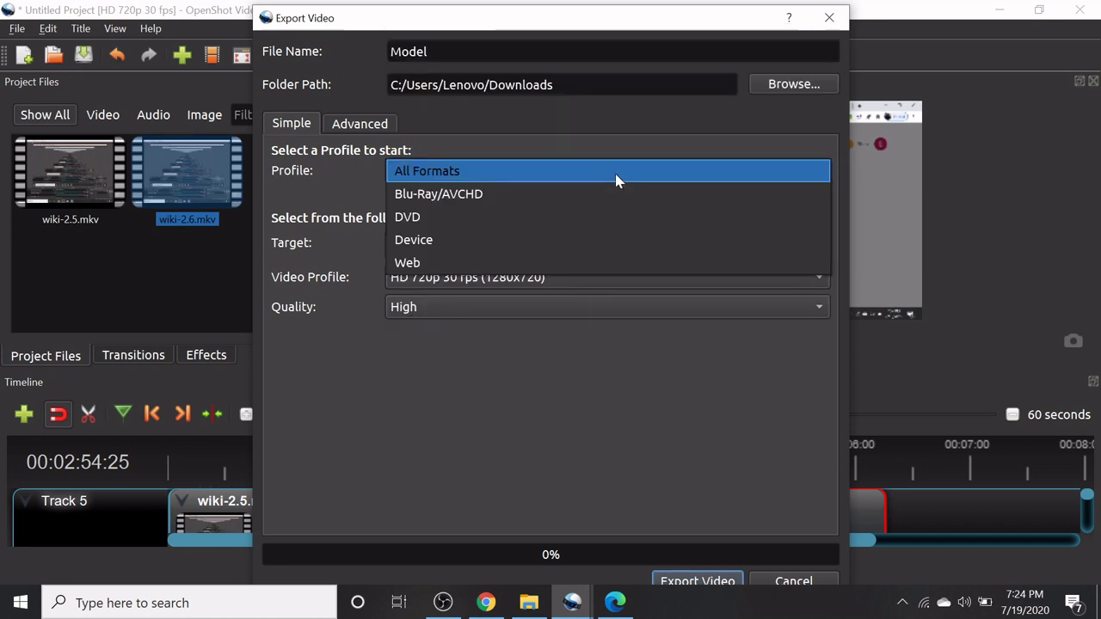
left_click(616, 171)
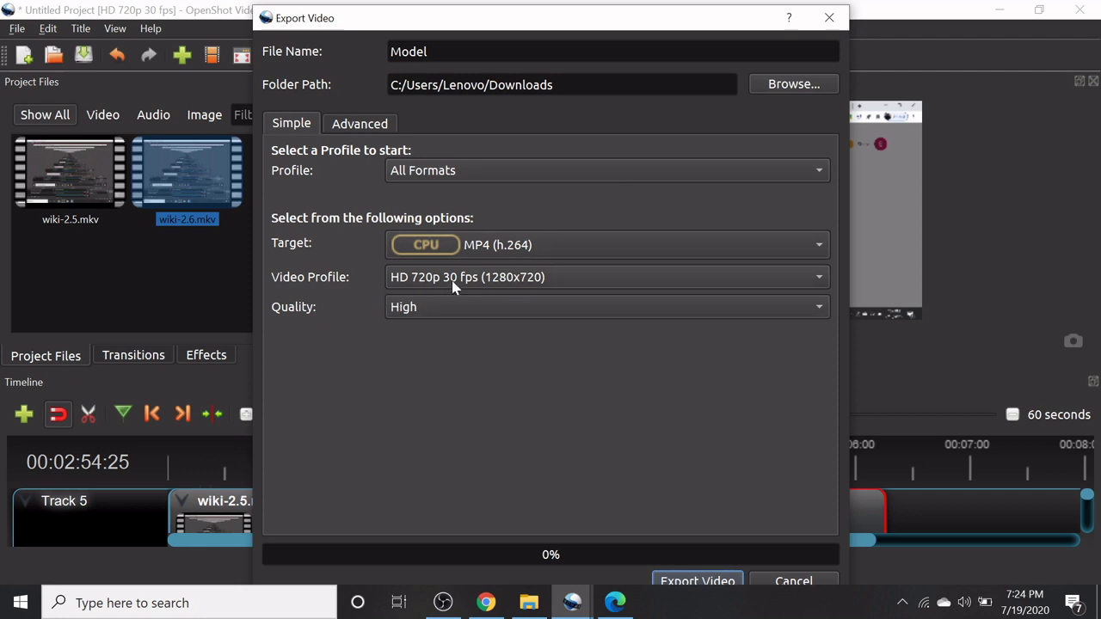
left_click(457, 307)
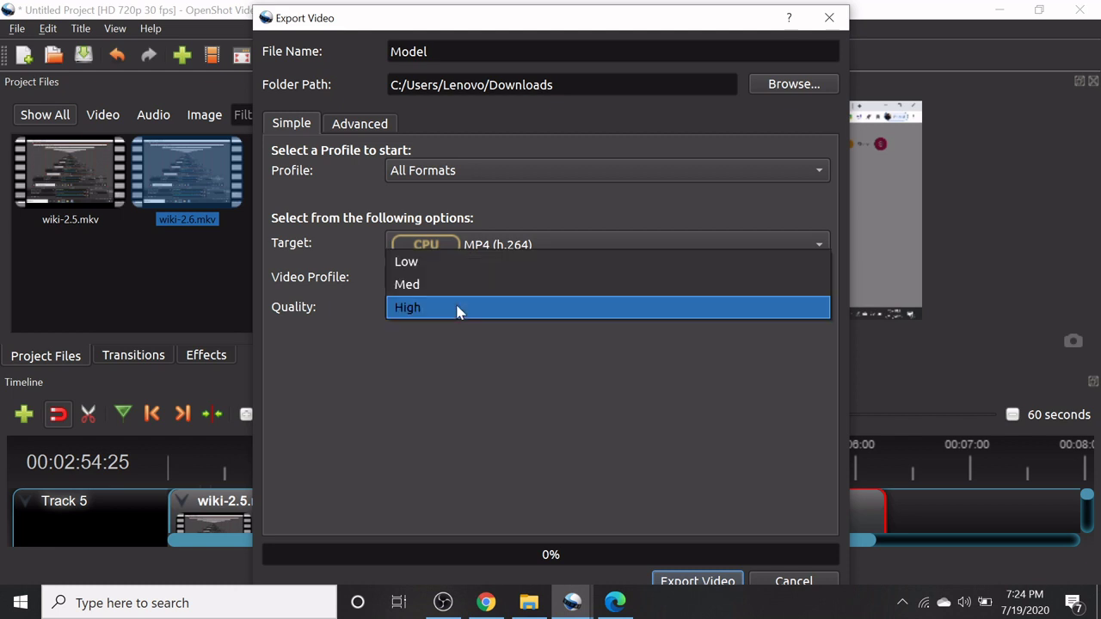
left_click(466, 367)
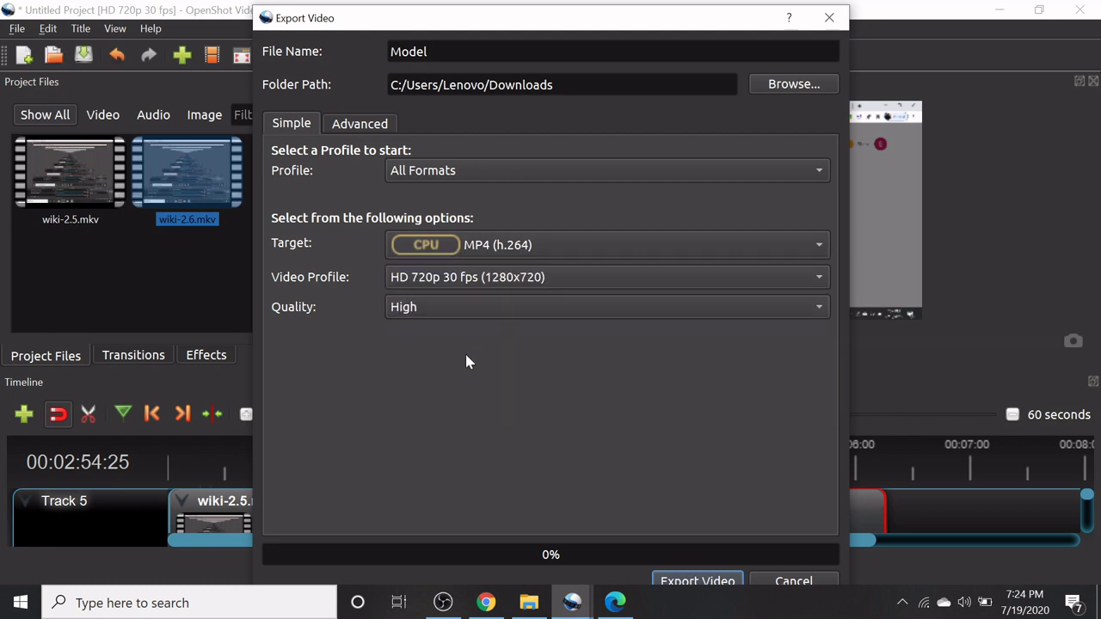
Set the video profile to HD 720p 25 fps (1280x720) and start exporting the video.
left_click(470, 277)
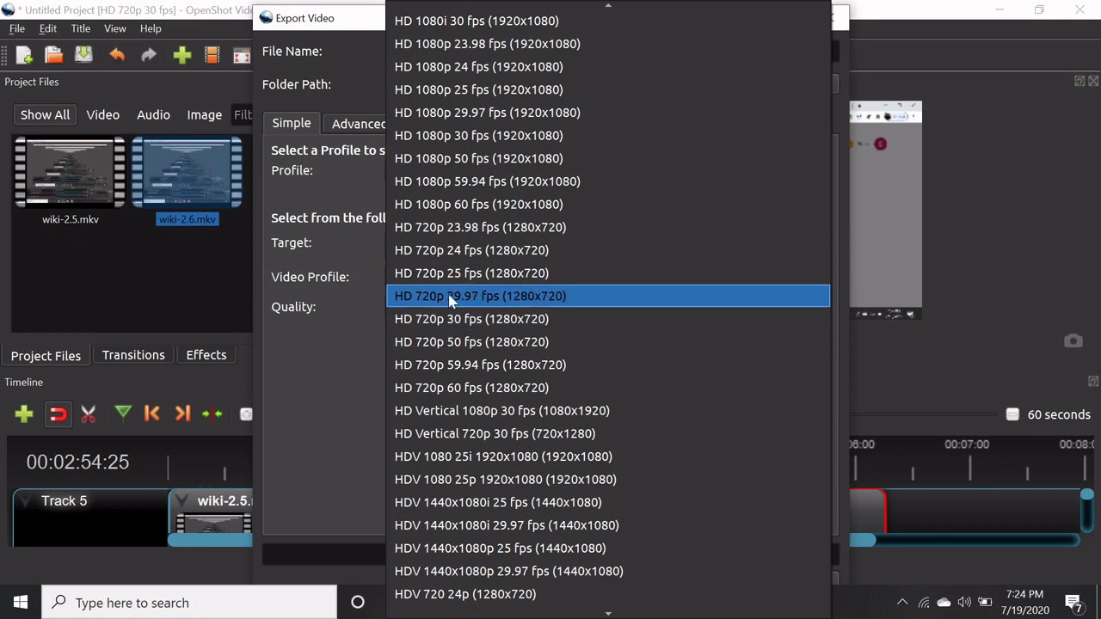
left_click(469, 275)
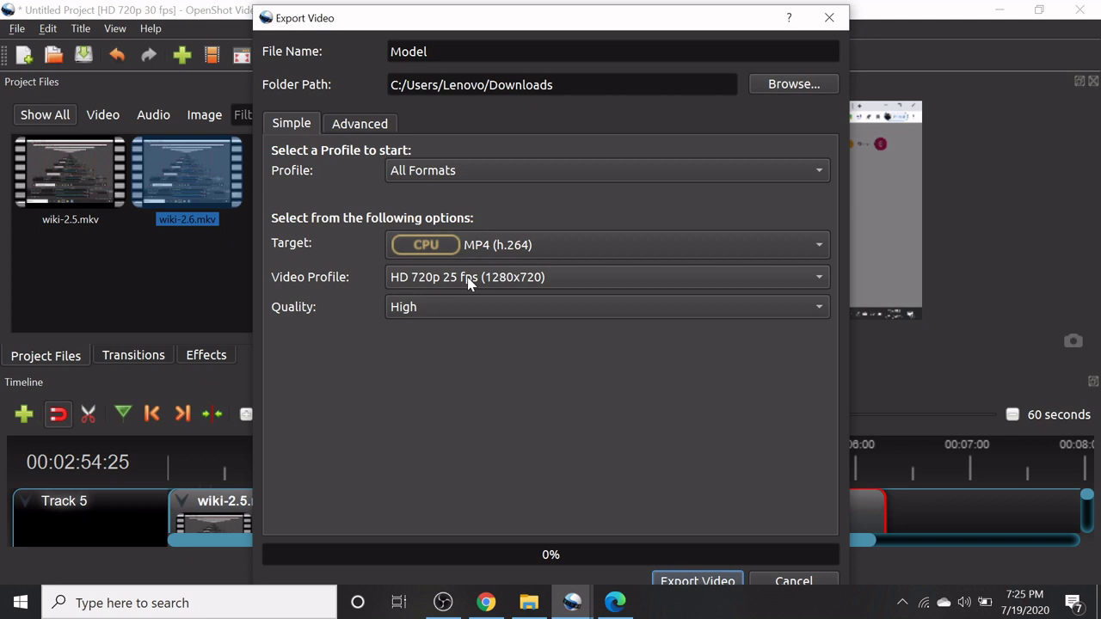
left_click(684, 585)
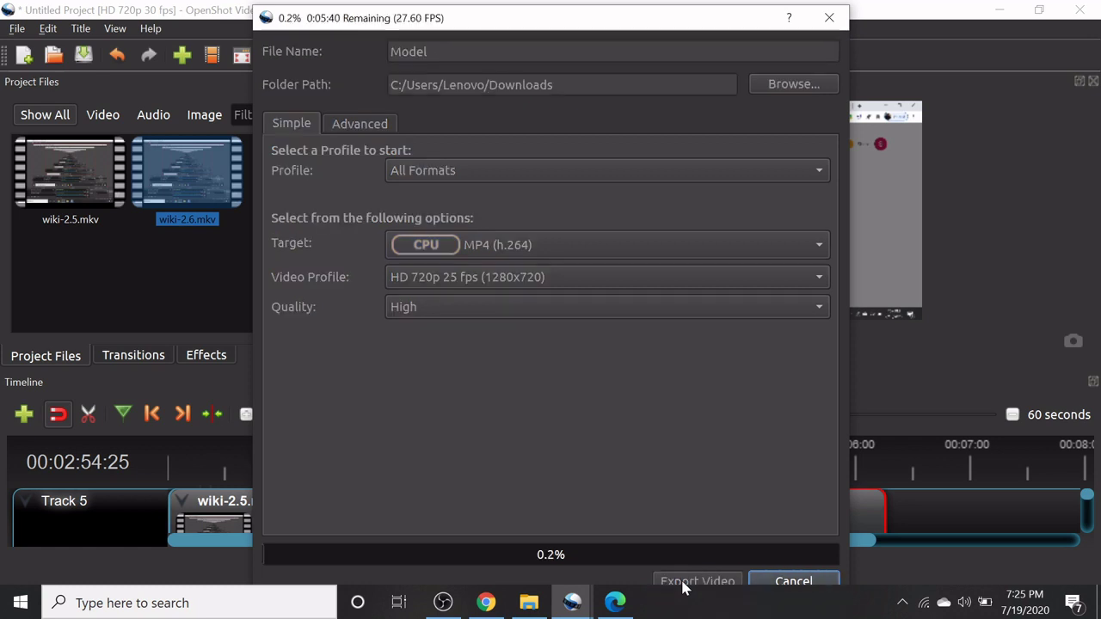